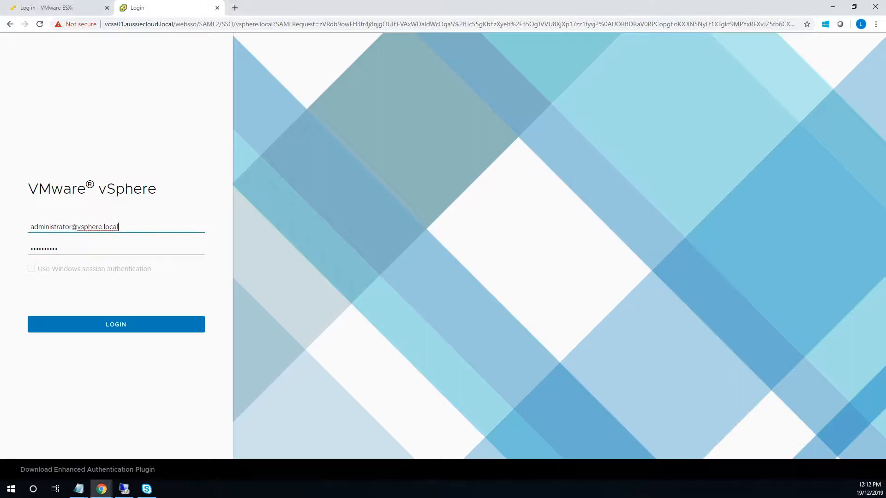
Sign in to vSphere as the SSO administrator and land on the Hosts and Clusters inventory.
left_click(77, 227)
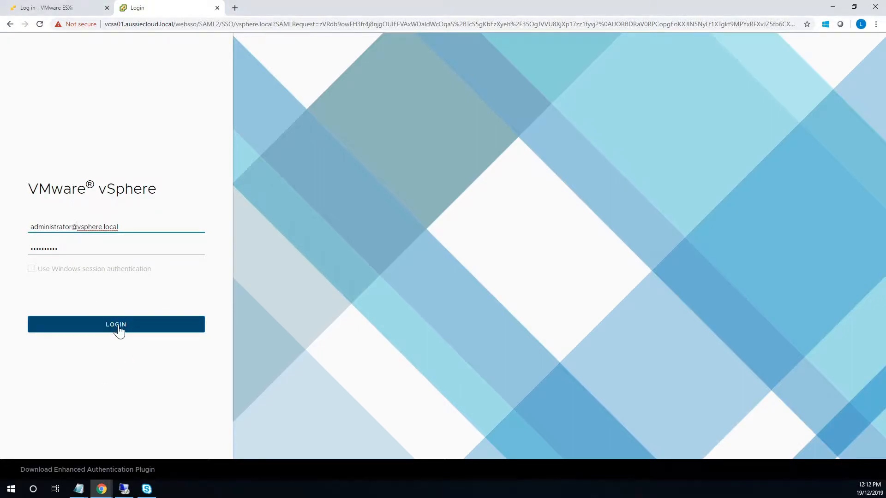
left_click(119, 334)
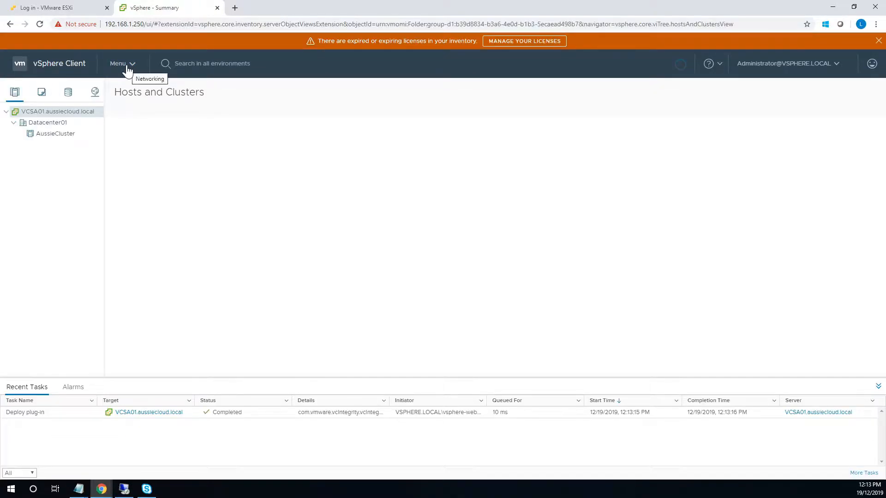
Go to Administration > Single Sign On > Configuration and show the Active Directory Domain tab.
left_click(131, 68)
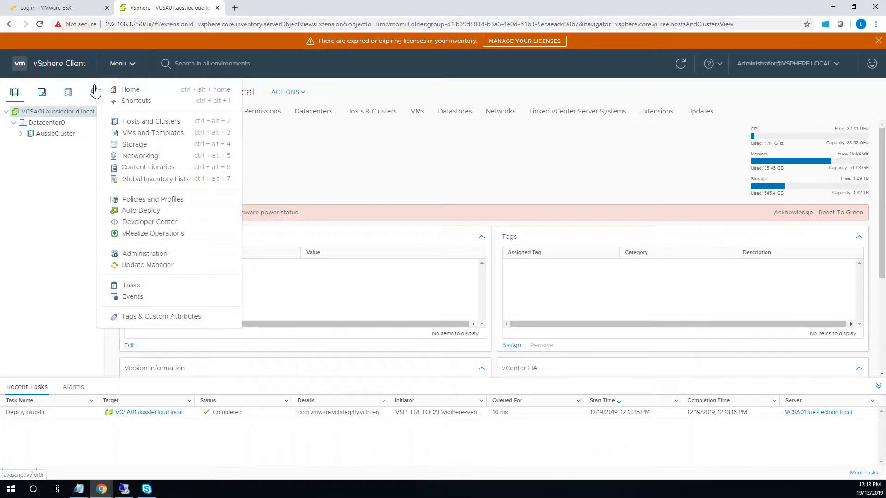
left_click(142, 255)
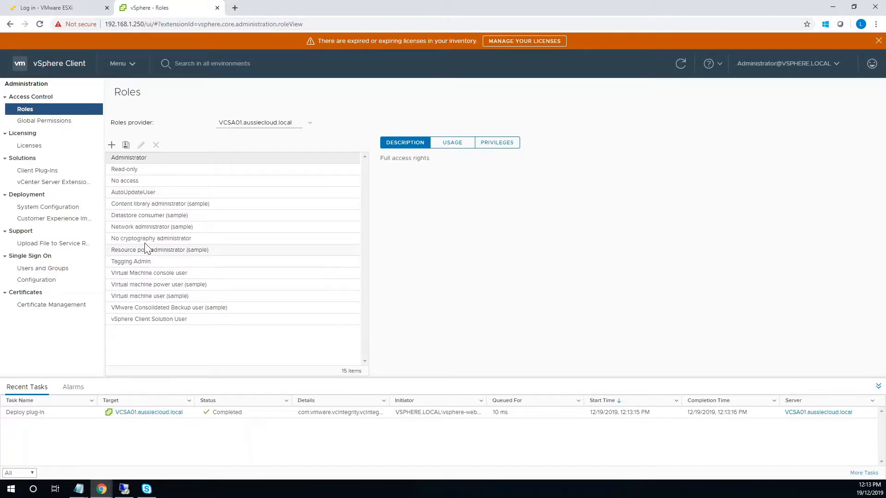
left_click(56, 281)
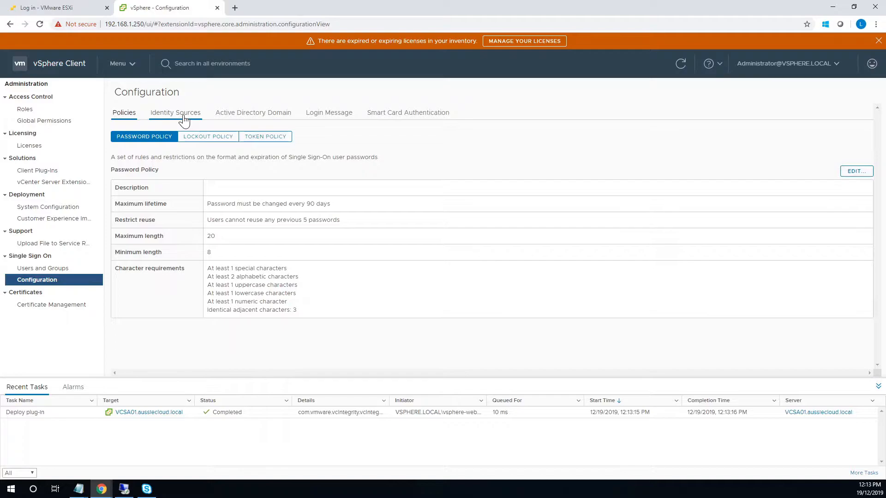
left_click(250, 116)
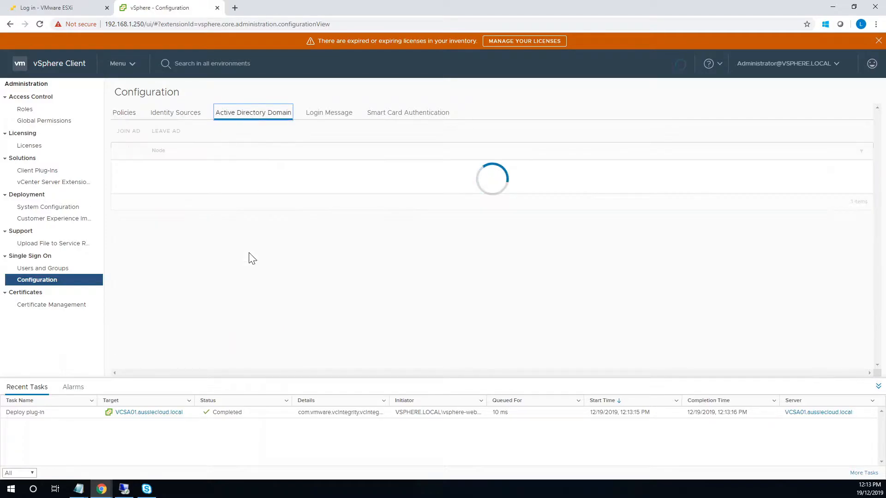
Join VCSA01.aussiecloud.local to domain aussiecloud.local using the domain administrator account and password.
left_click(128, 133)
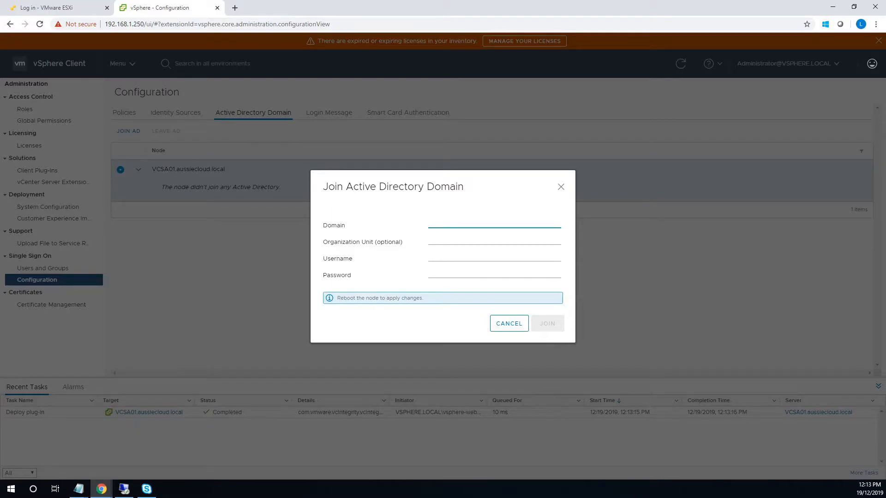
type("aussiecloud.local")
left_click(459, 256)
type("adm")
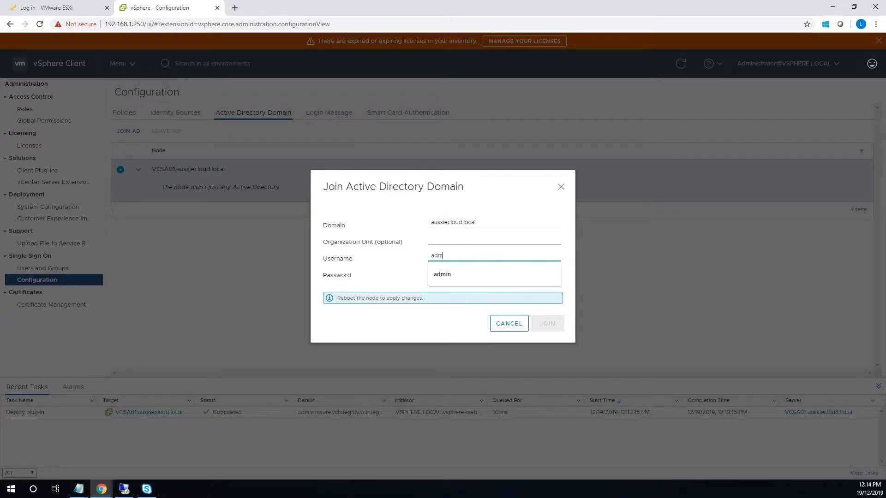
type("inistrator")
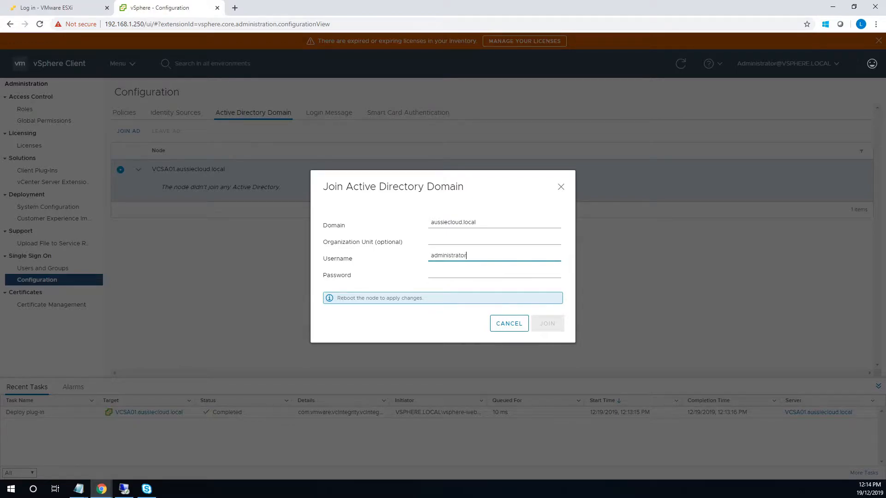
key("Tab")
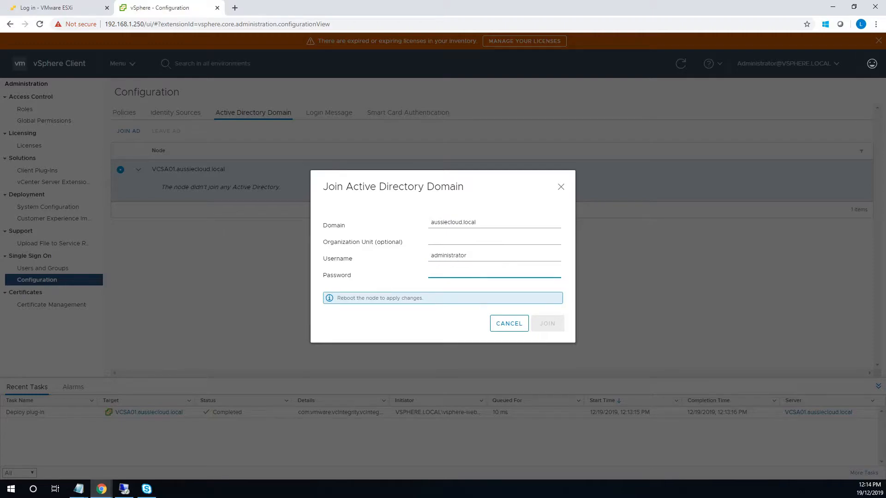
type("P•••••••••")
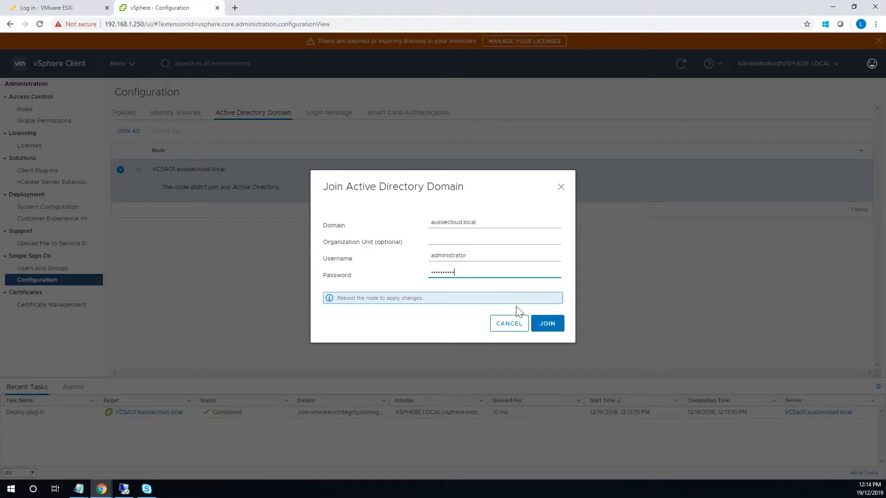
left_click(544, 325)
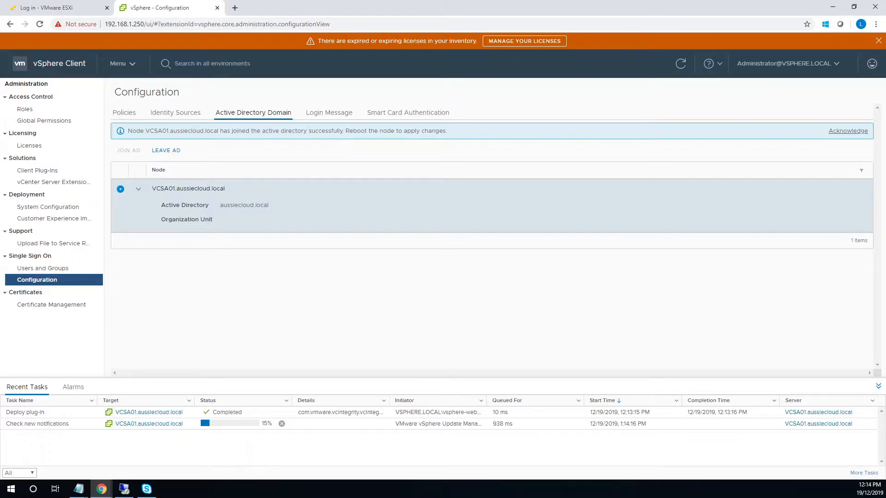
left_click(844, 133)
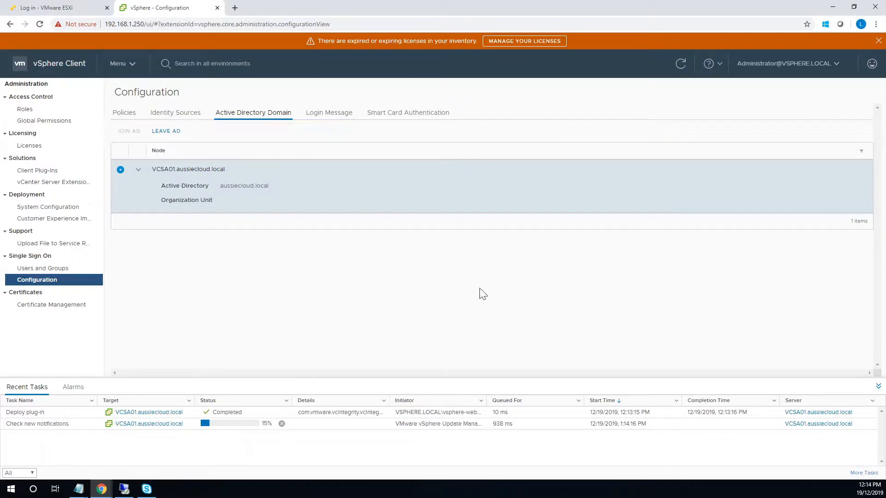
Launch the Web Console for the vCenter01 virtual machine.
left_click(123, 65)
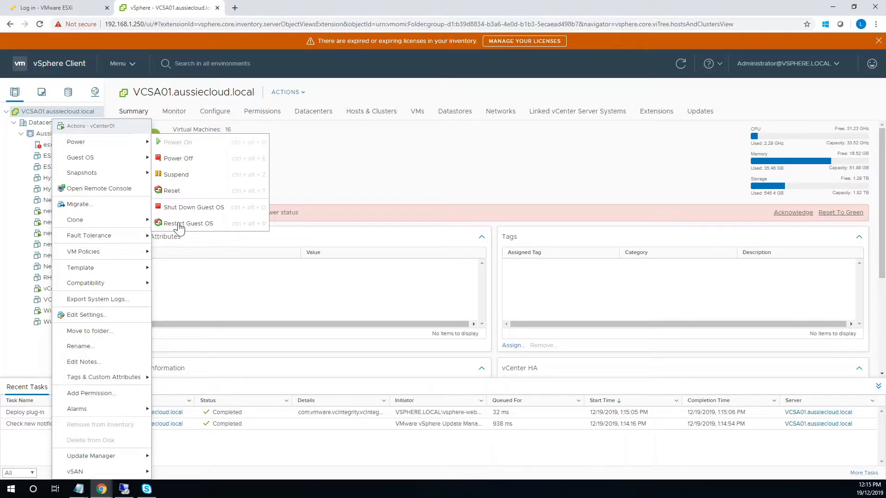
left_click(46, 298)
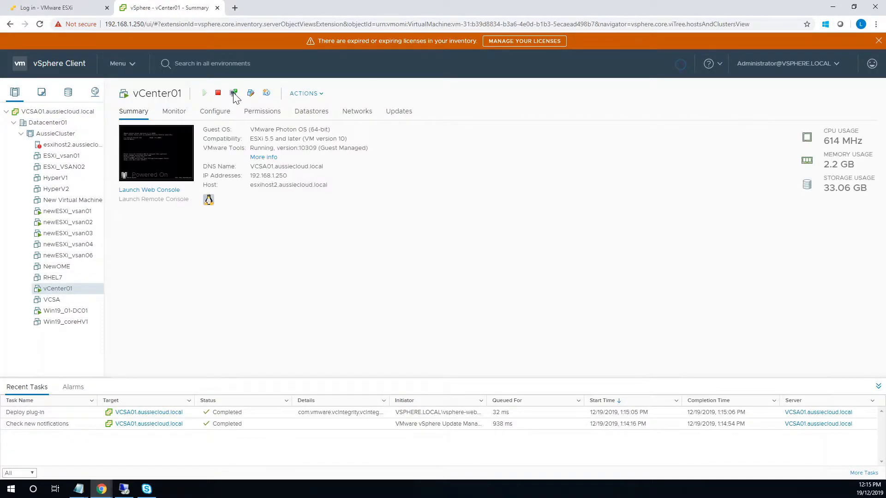
left_click(233, 94)
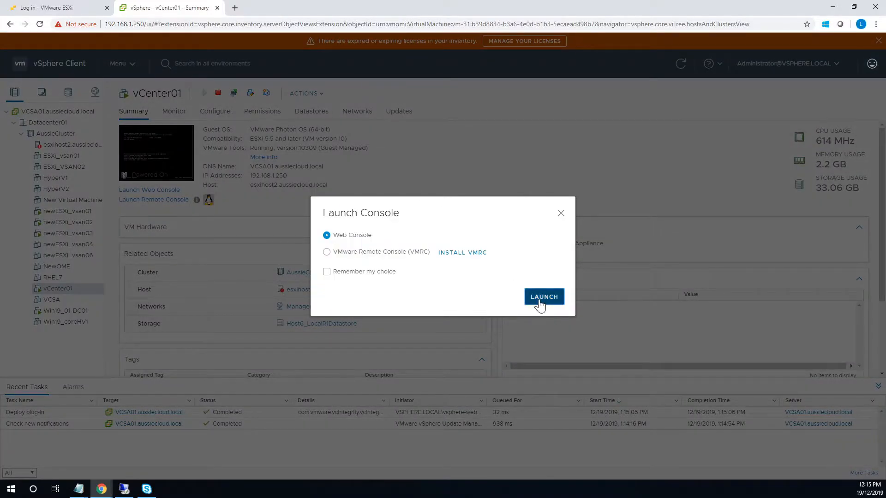
left_click(540, 300)
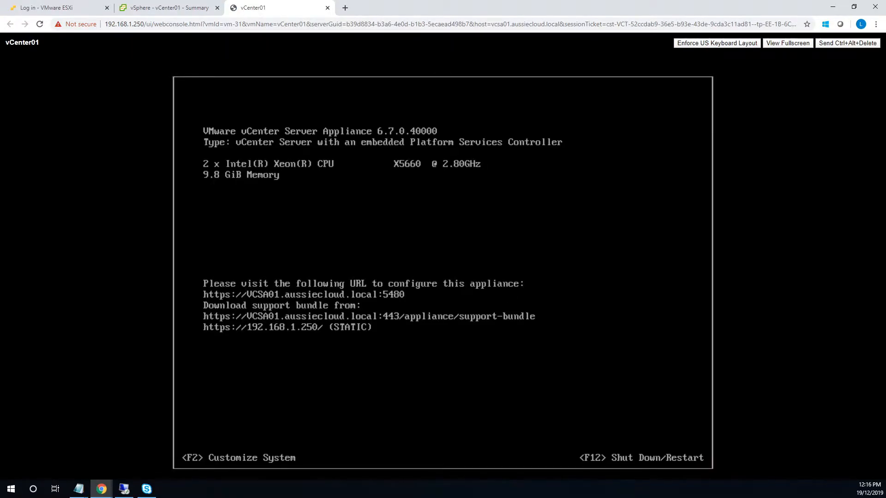
Log in to the appliance console as root and restart the vCenter appliance.
key("alt+F1")
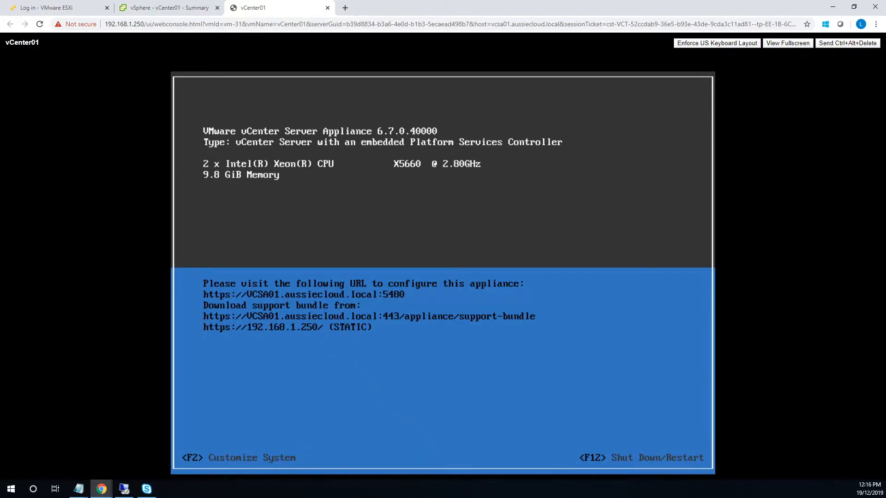
key("F2")
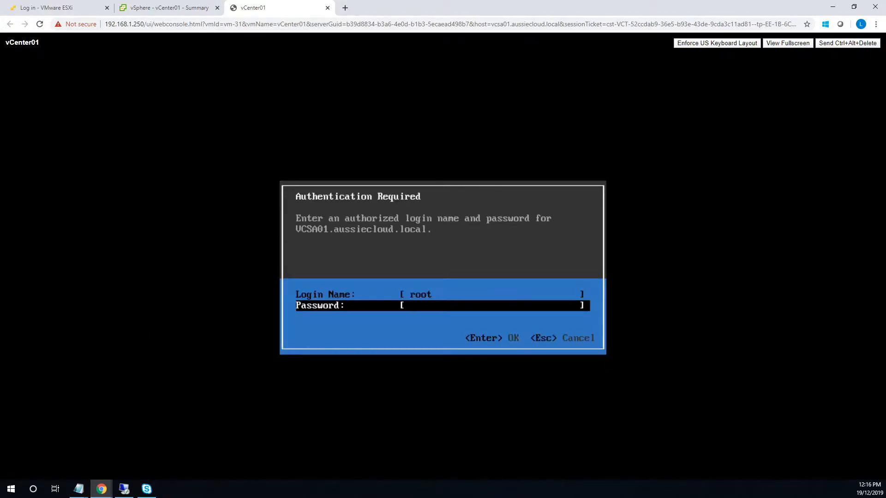
type("***********")
key("Return")
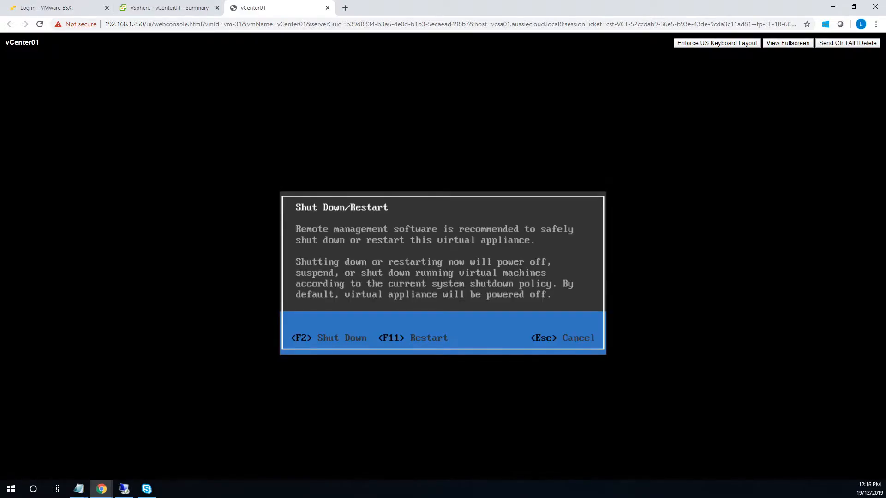
key("F2")
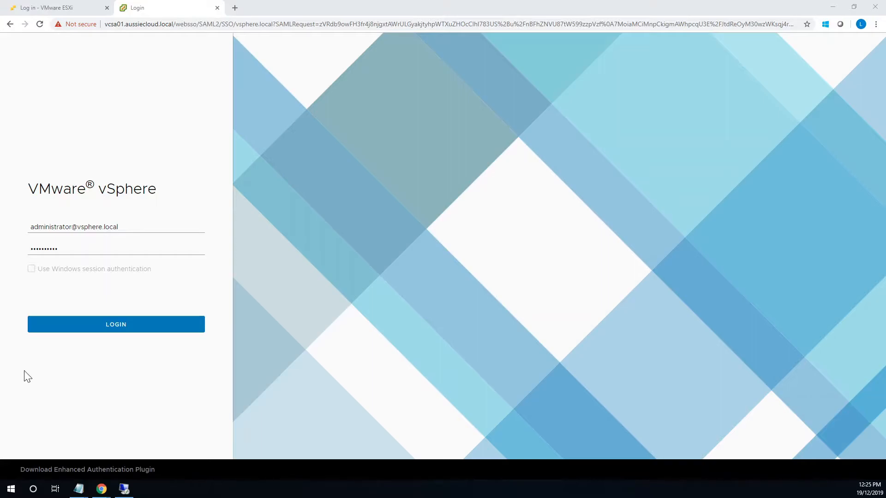
Log back in to vSphere as administrator after the appliance restart.
left_click(118, 333)
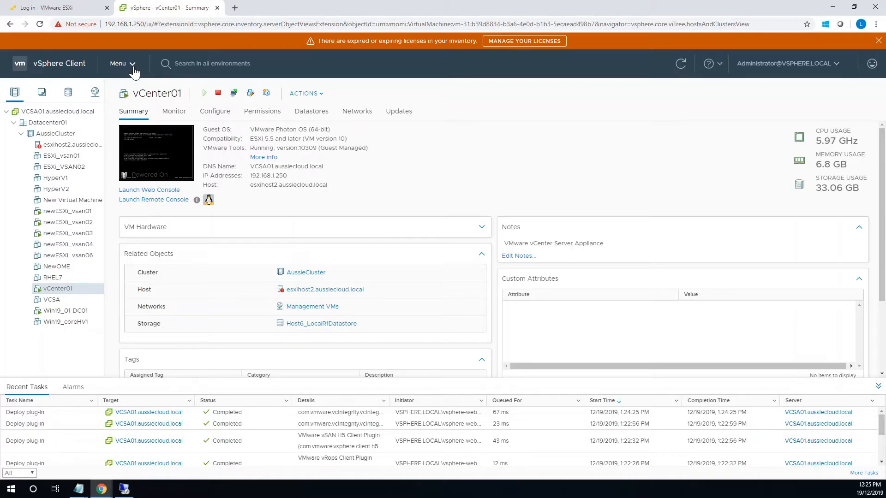
Confirm the node's AUSSIECLOUD.LOCAL domain membership in SSO Configuration, then list the Identity Sources.
left_click(131, 65)
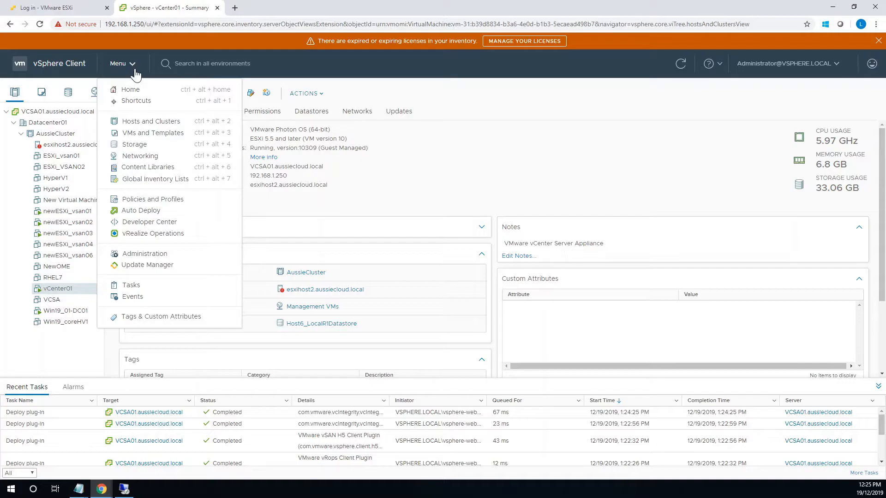
left_click(159, 259)
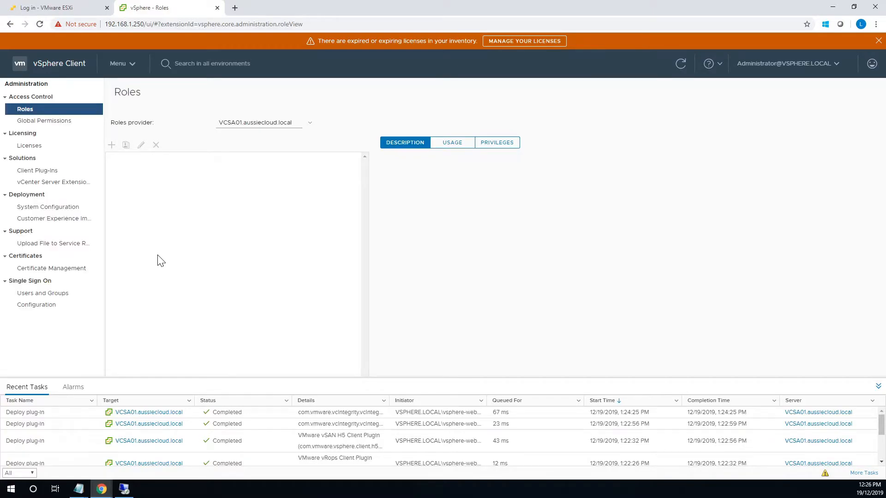
left_click(35, 307)
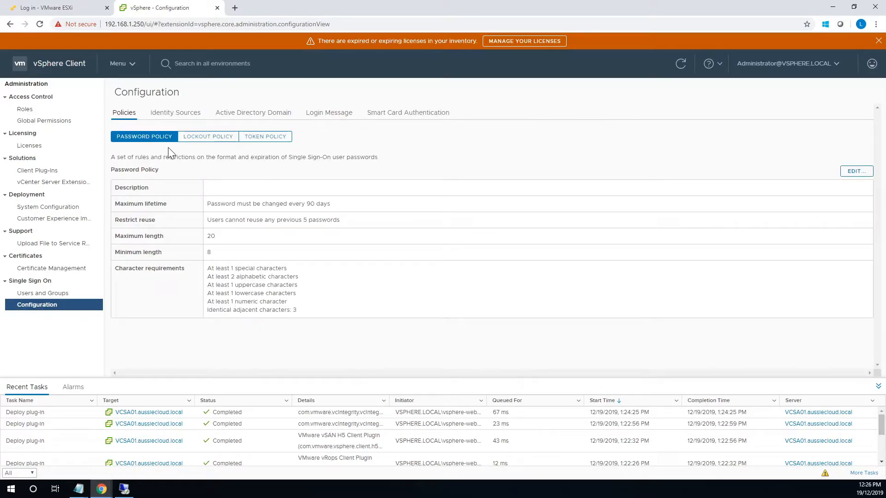
left_click(253, 113)
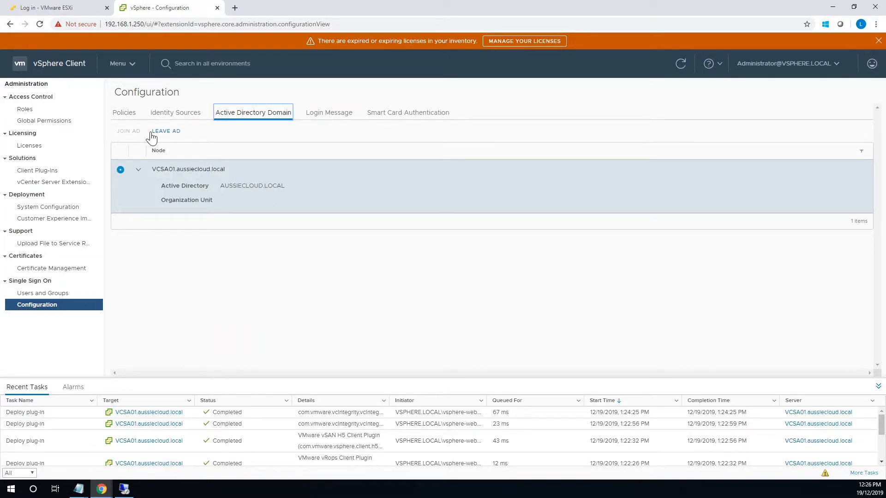
left_click(169, 115)
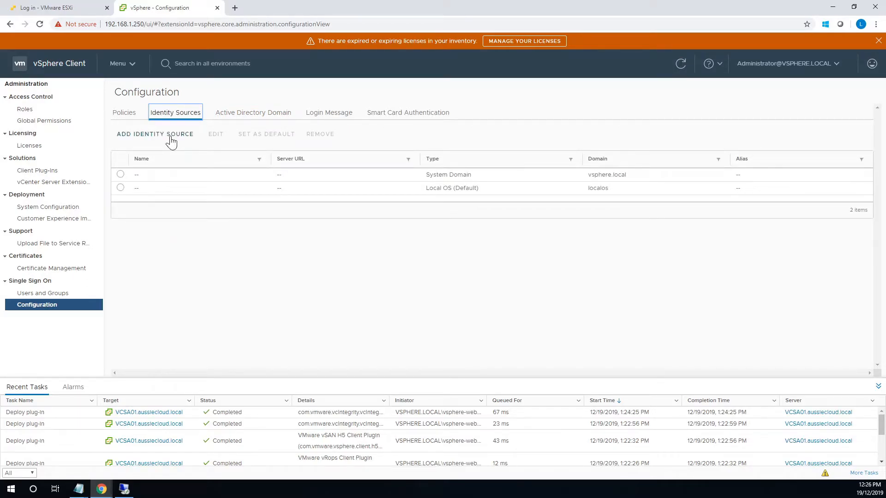
Add aussiecloud.local as an Active Directory (Integrated Windows Authentication) identity source and refresh the list.
left_click(126, 134)
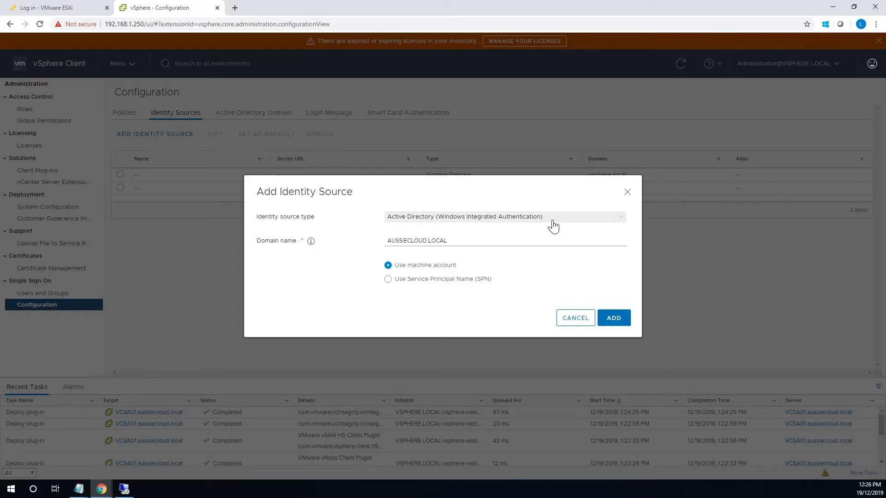
left_click(552, 221)
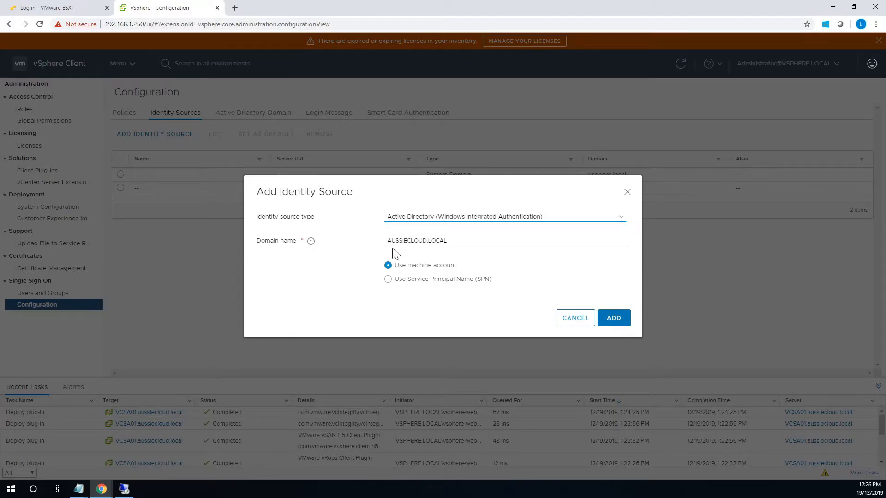
left_click(614, 323)
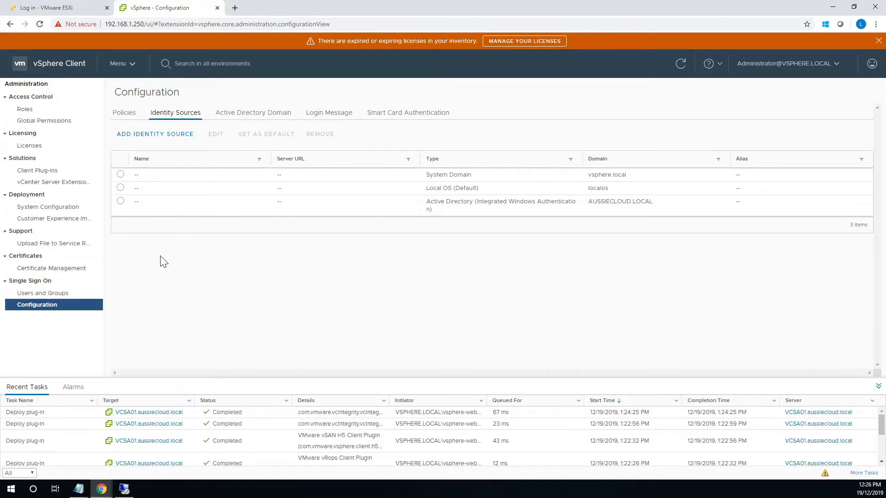
left_click(680, 64)
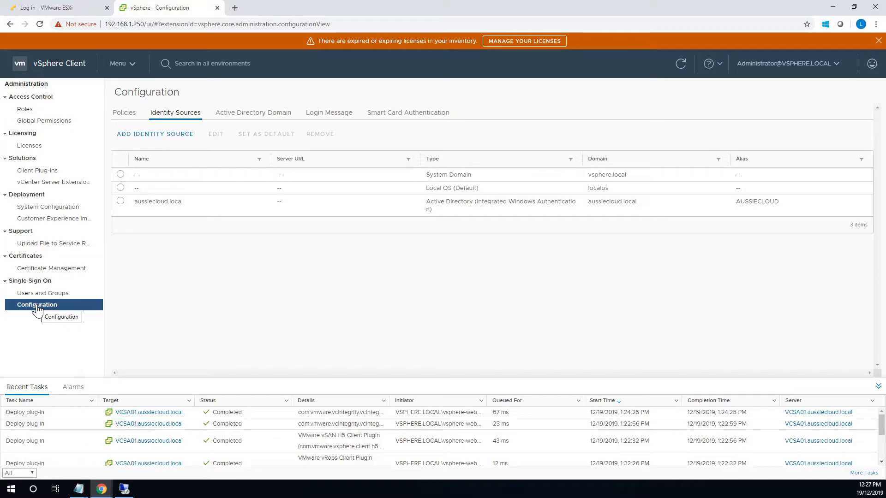
Give AUSSIECLOUD.LOCAL\ESXi Admins the Administrator role globally, propagated to child objects.
left_click(45, 125)
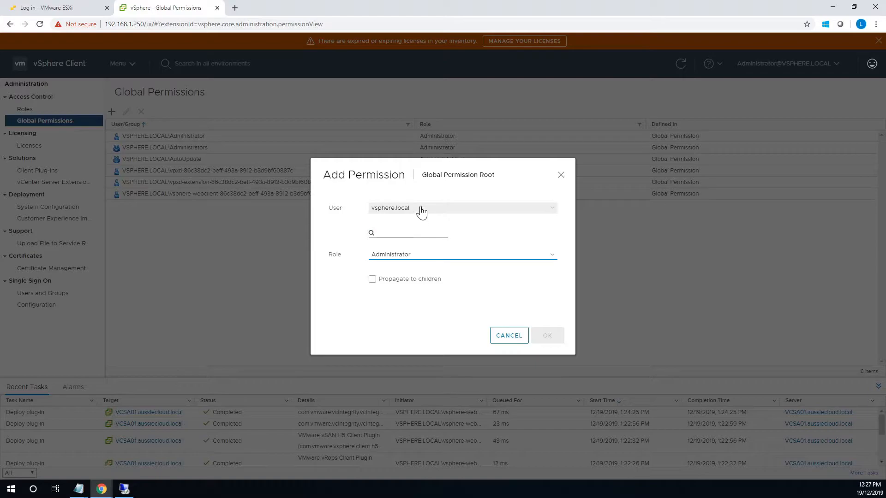
left_click(422, 212)
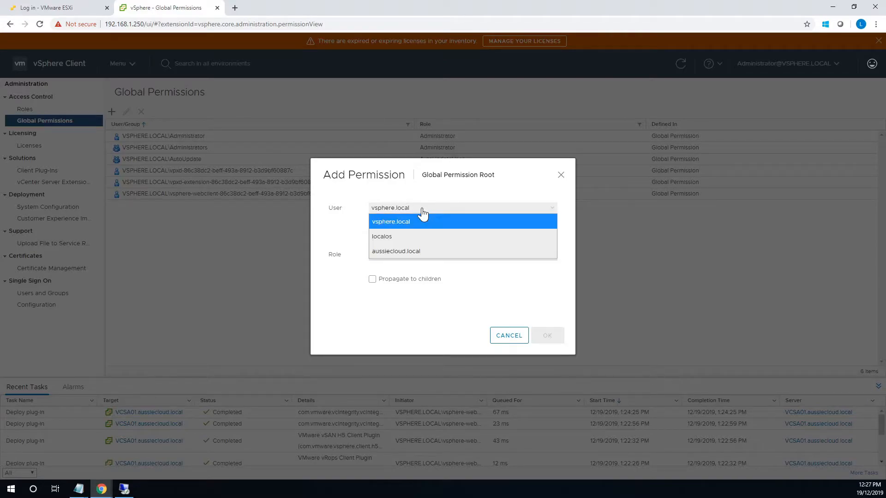
left_click(406, 252)
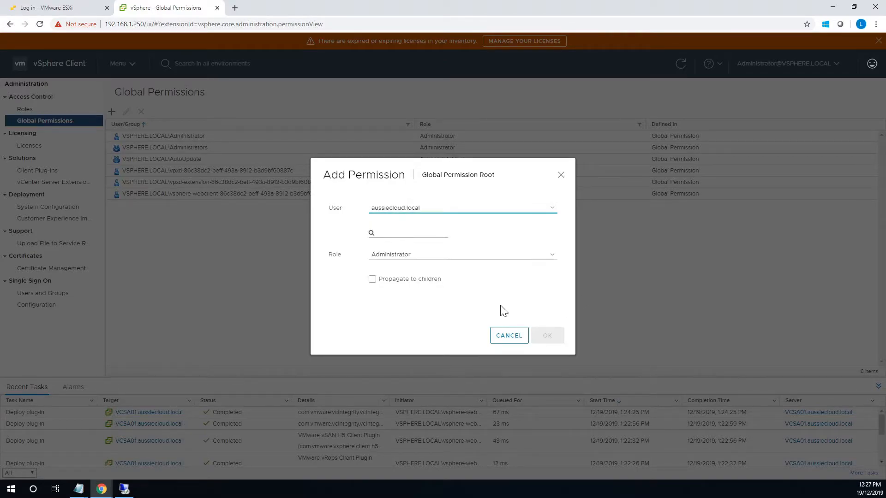
left_click(392, 233)
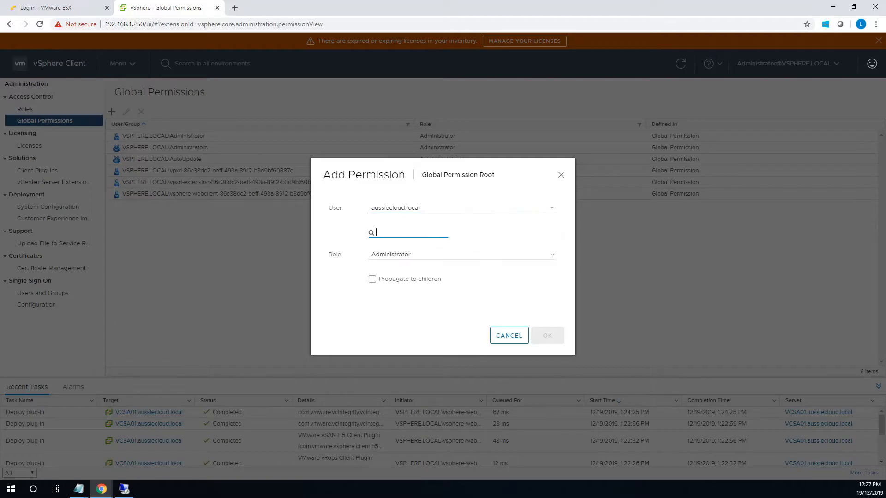
type("ER")
type("S")
type("X")
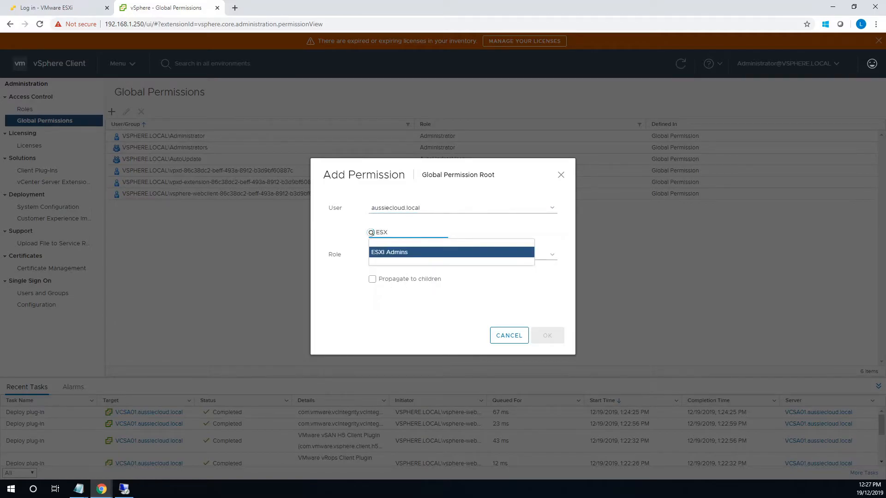
left_click(385, 253)
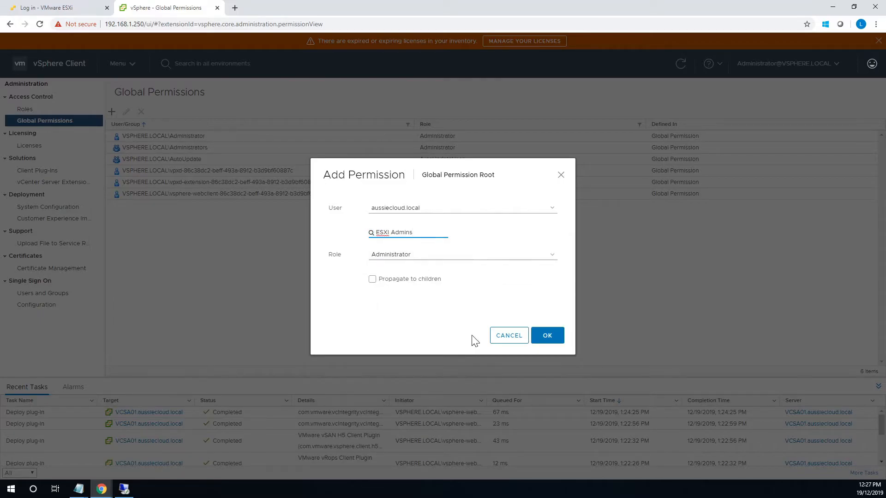
left_click(373, 280)
left_click(544, 336)
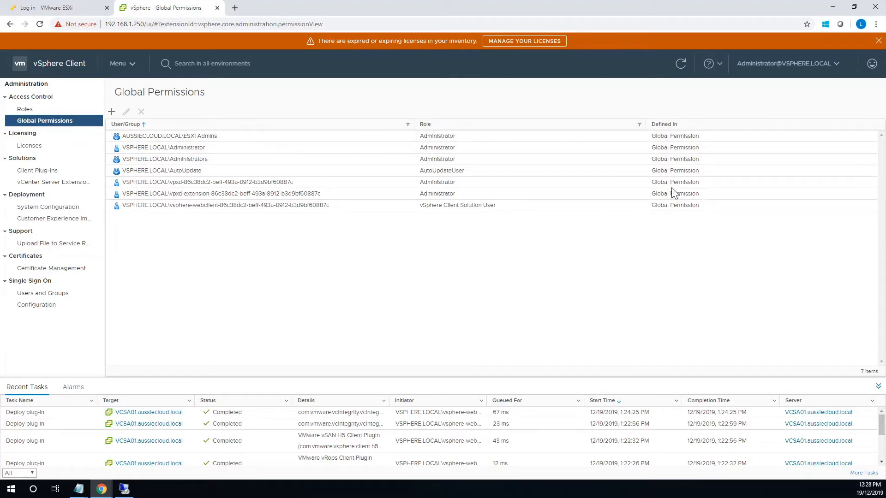
Dismiss the expired licenses warning and log out of the administrator session.
left_click(877, 41)
left_click(798, 52)
left_click(762, 123)
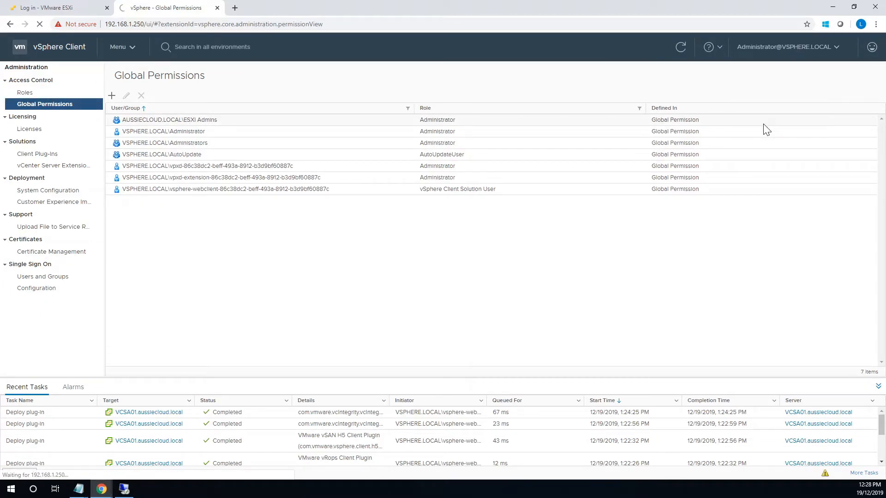
Log in with the aussiecloud.local domain user's username and password.
left_click(93, 227)
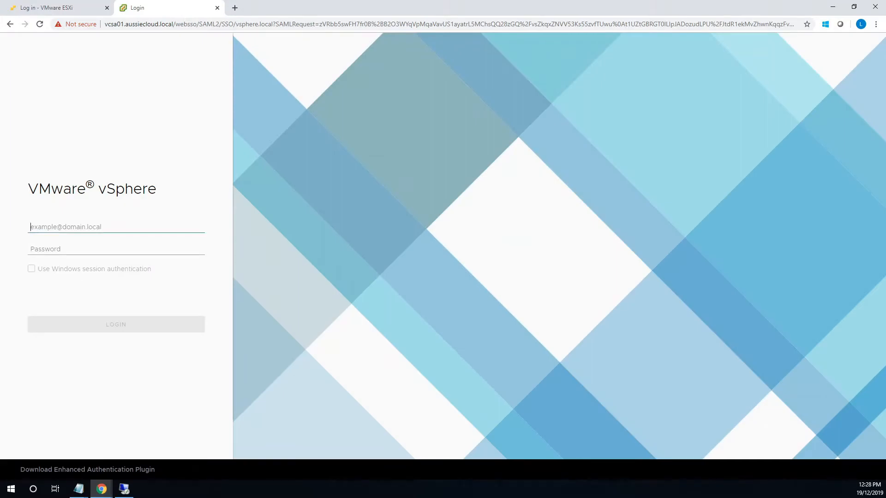
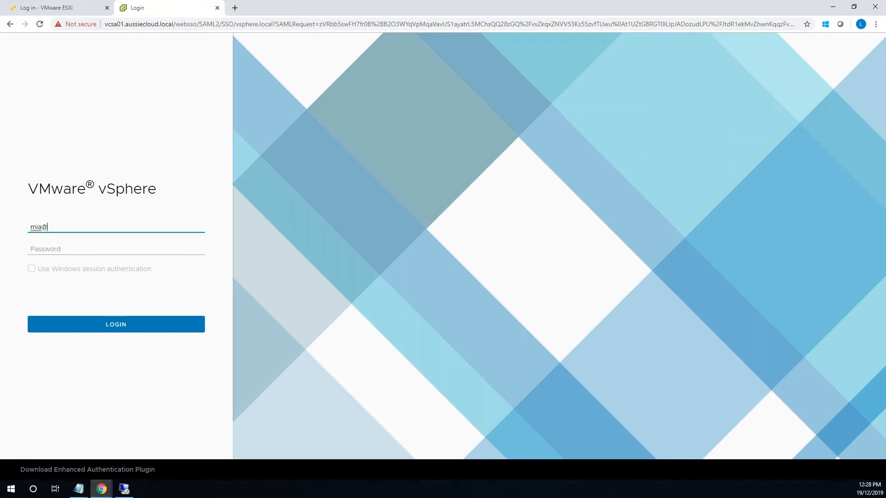
key("Tab")
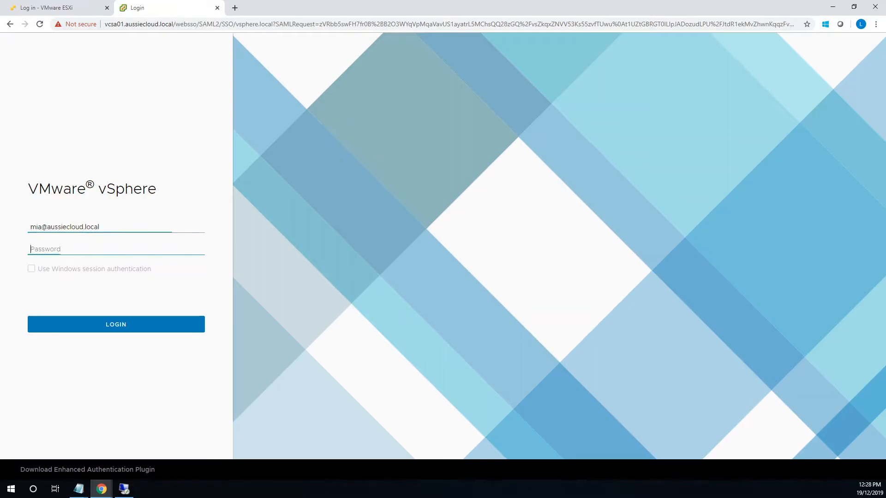
type("***")
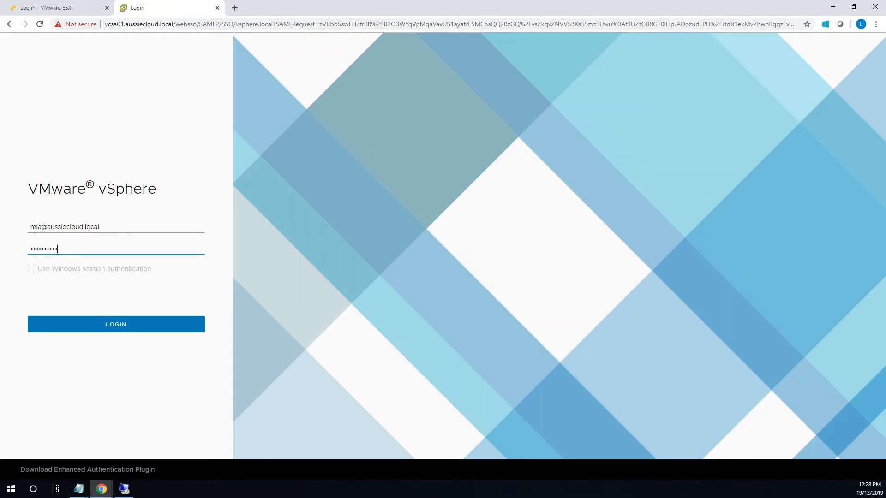
left_click(109, 324)
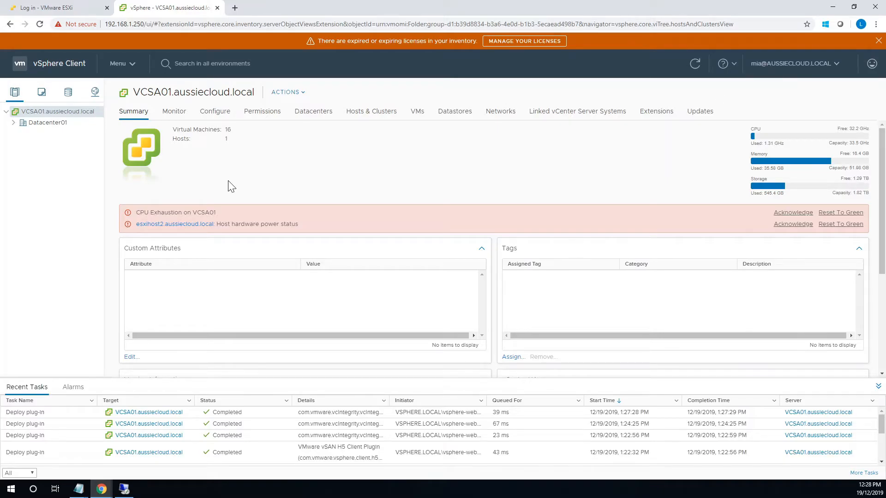
Expand Datacenter01 to reveal AussieCluster, then bring up the main Menu.
left_click(14, 122)
left_click(131, 65)
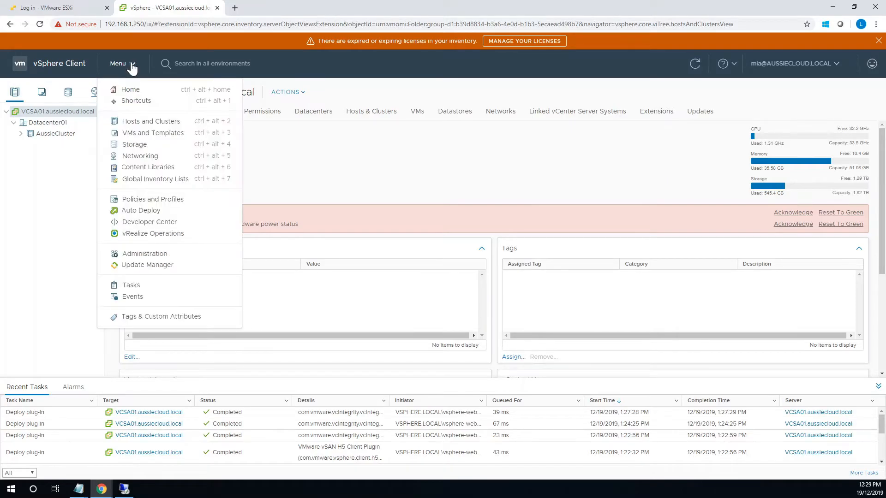
As the domain user, visit Administration's Global Permissions, Licenses, Client Plug-Ins, Configuration and Users and Groups pages.
left_click(147, 254)
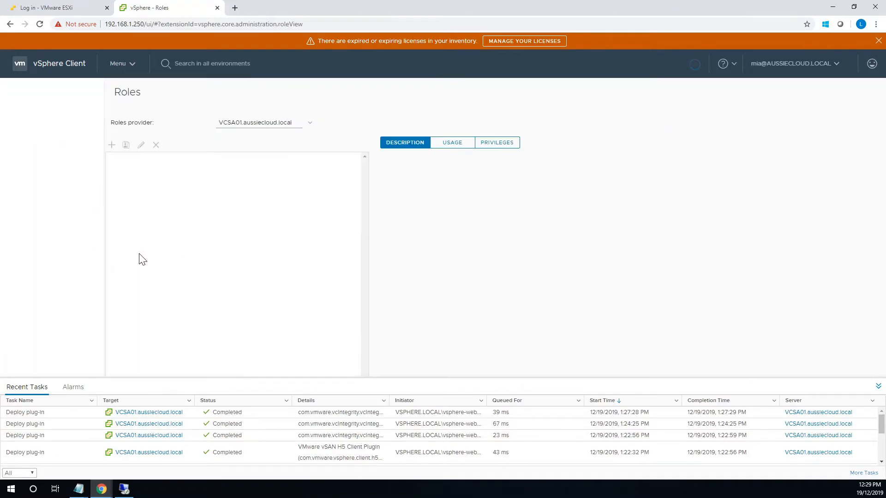
left_click(38, 123)
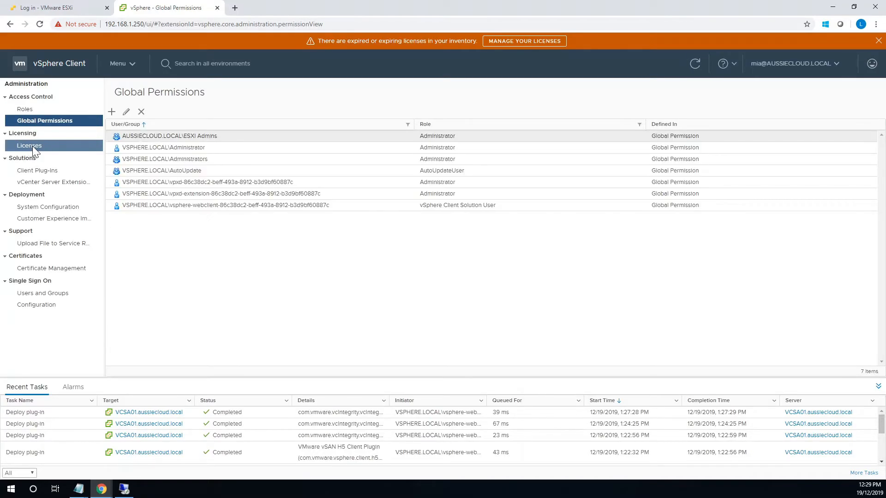
left_click(32, 146)
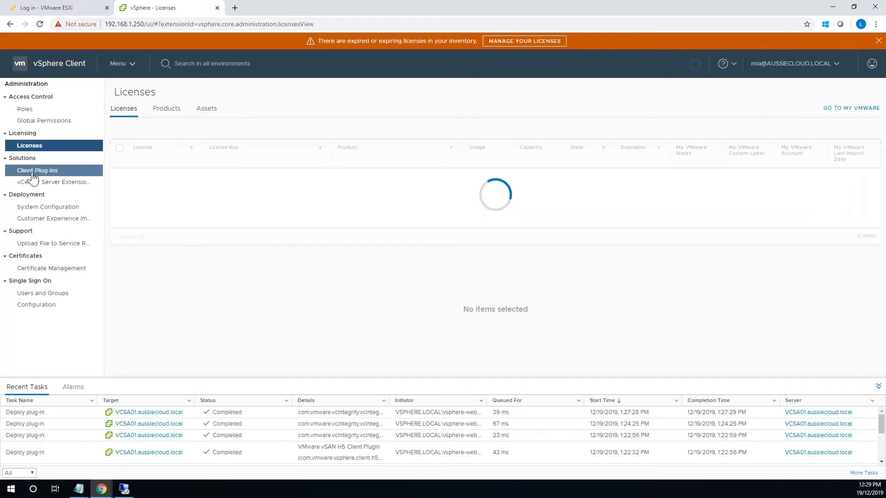
left_click(32, 171)
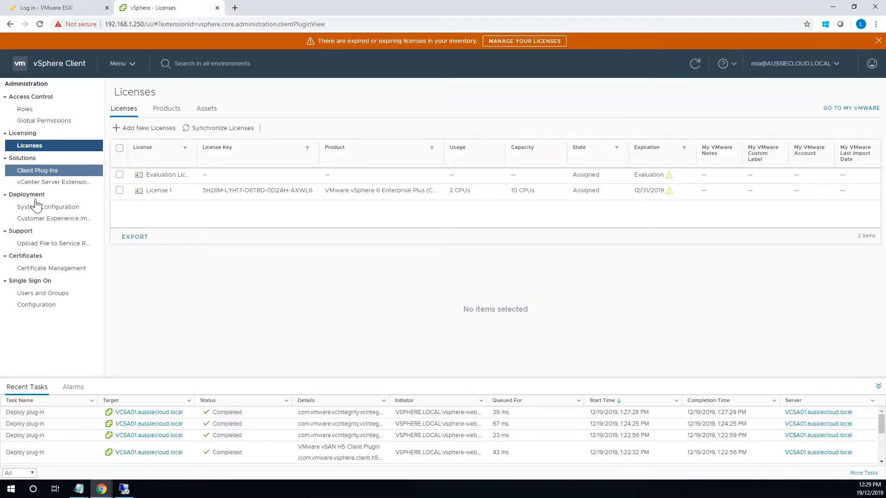
left_click(36, 309)
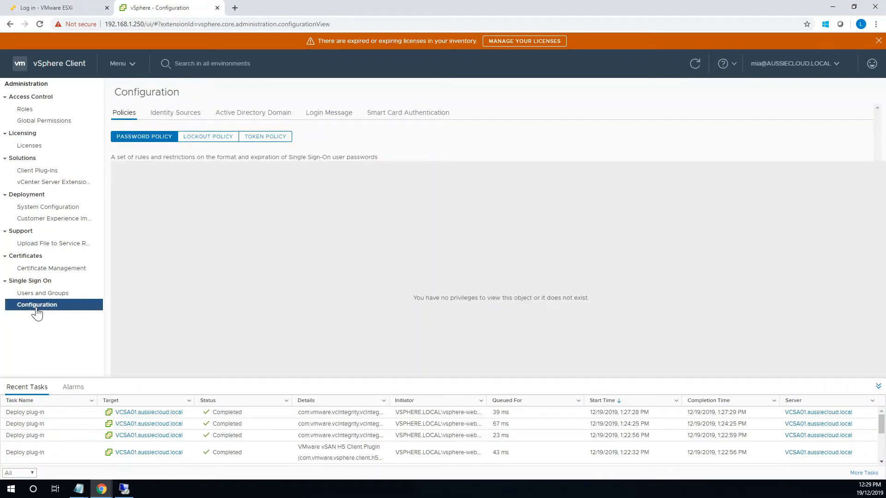
left_click_drag(413, 298, 600, 300)
left_click(55, 294)
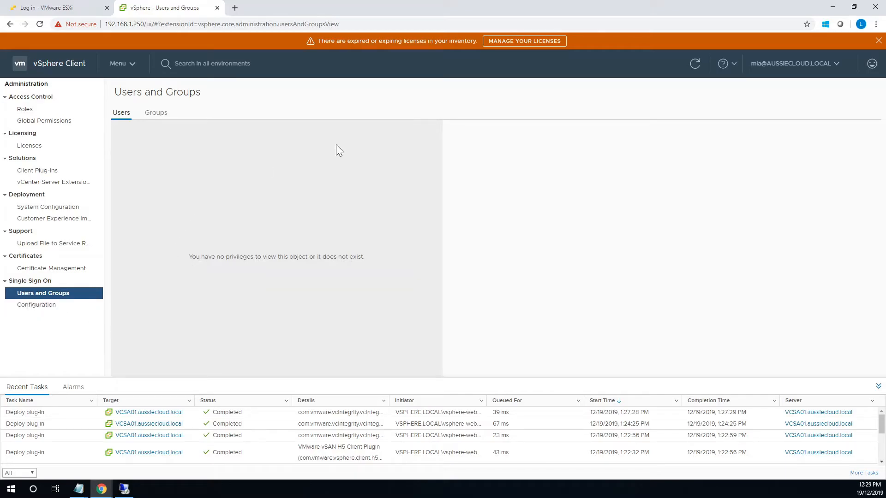
left_click(809, 65)
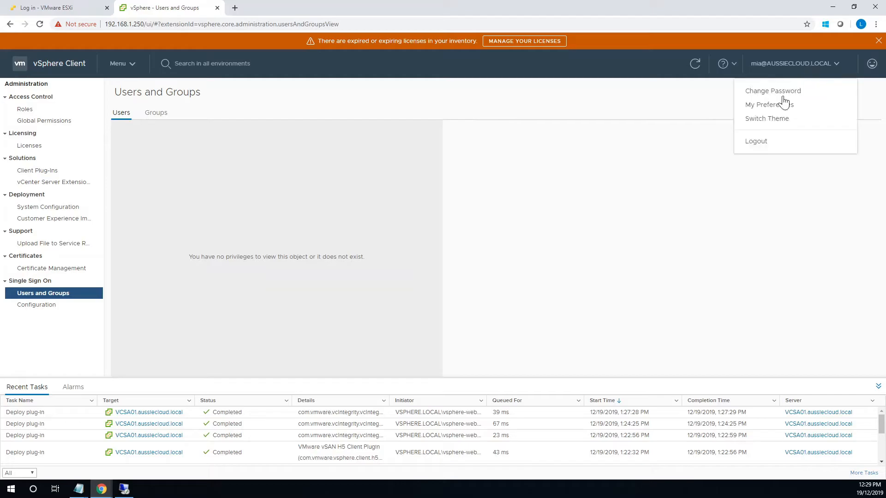
left_click(758, 142)
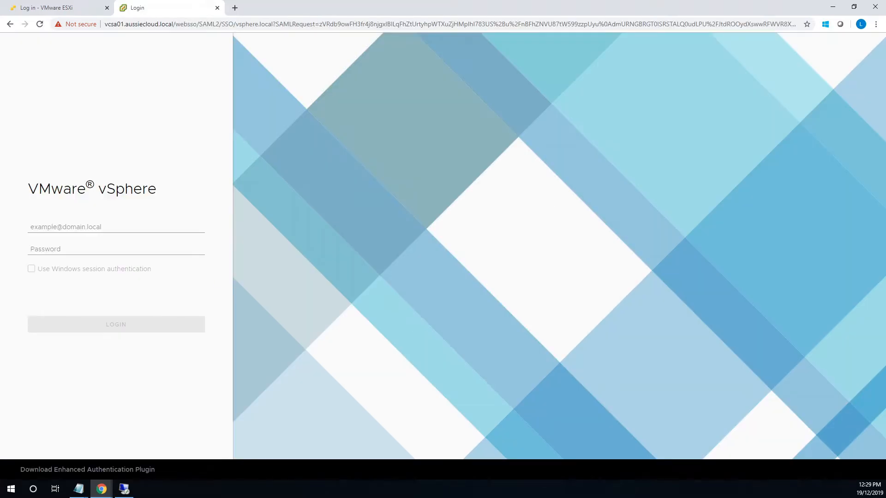
key("ctrl+v")
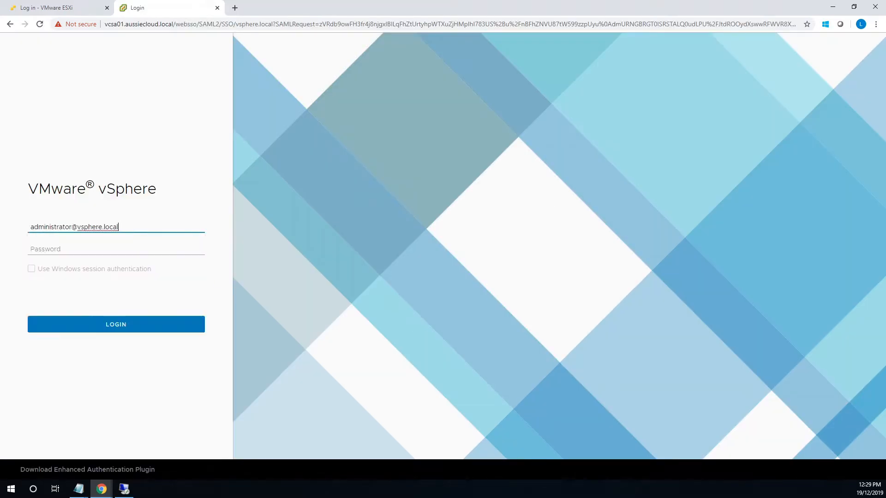
key("Tab")
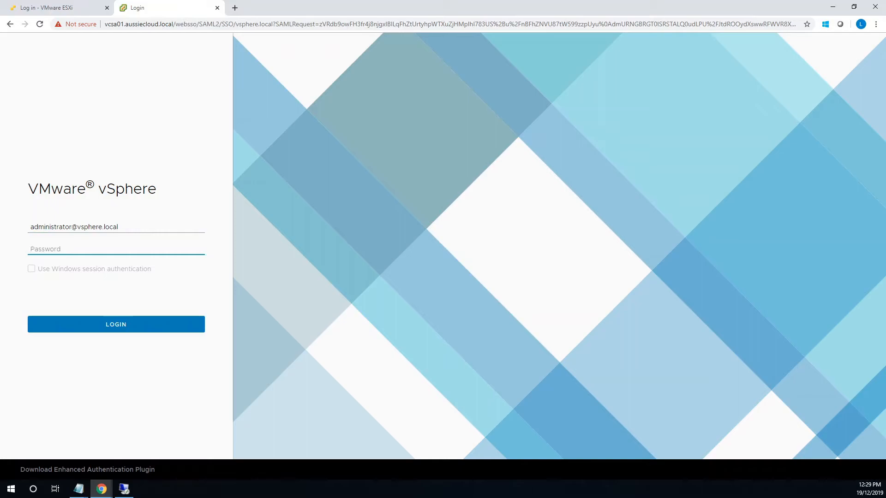
type("••••••••")
key("Return")
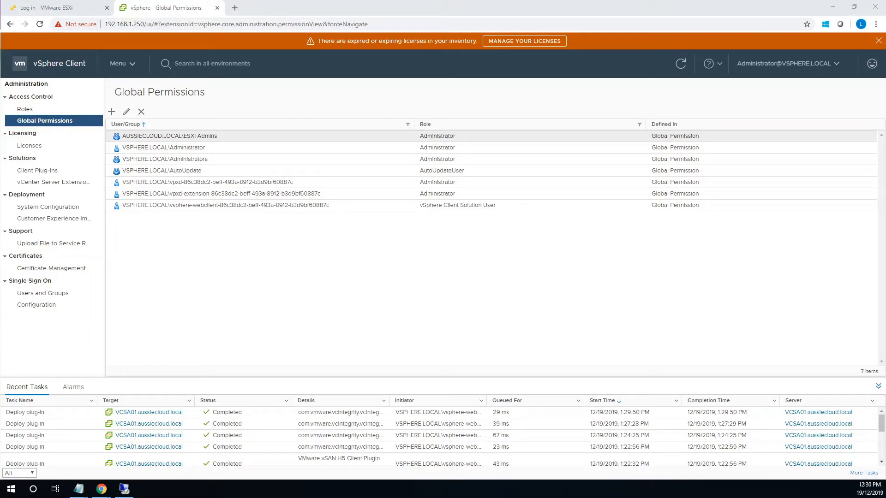
In SSO Users and Groups, go to the Groups tab and open the Administrators group.
left_click(51, 297)
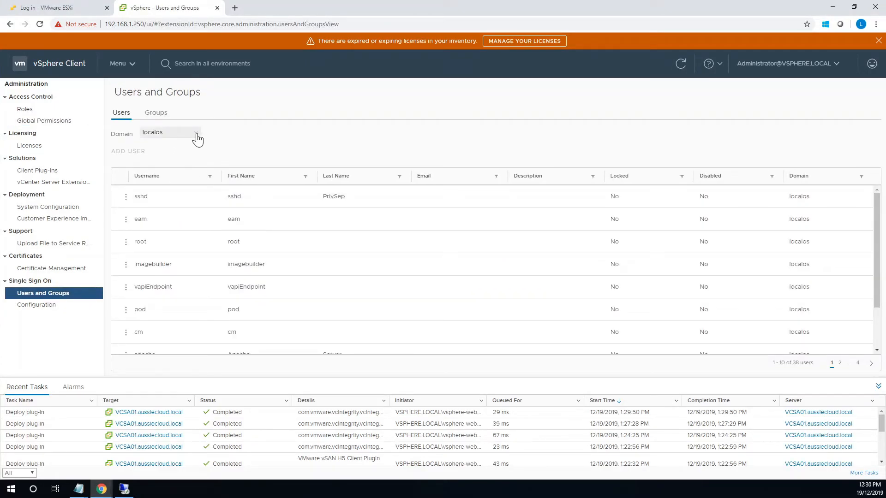
left_click(156, 112)
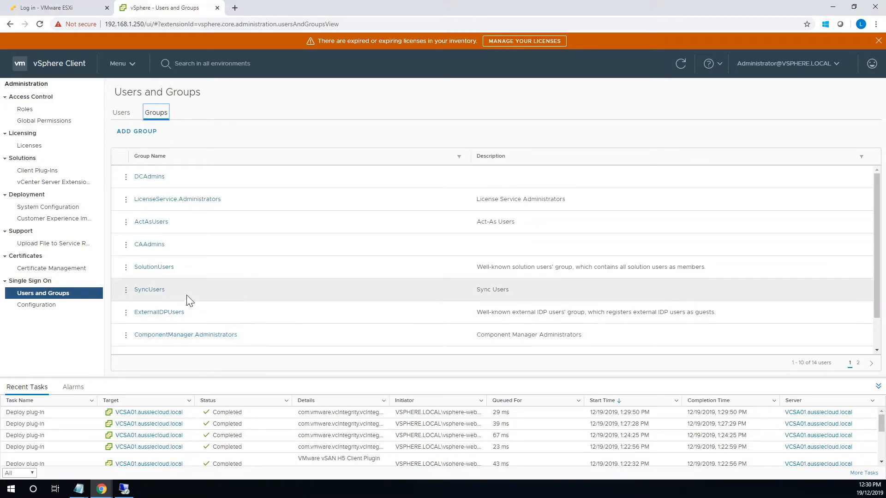
scroll(172, 258, "down", 2)
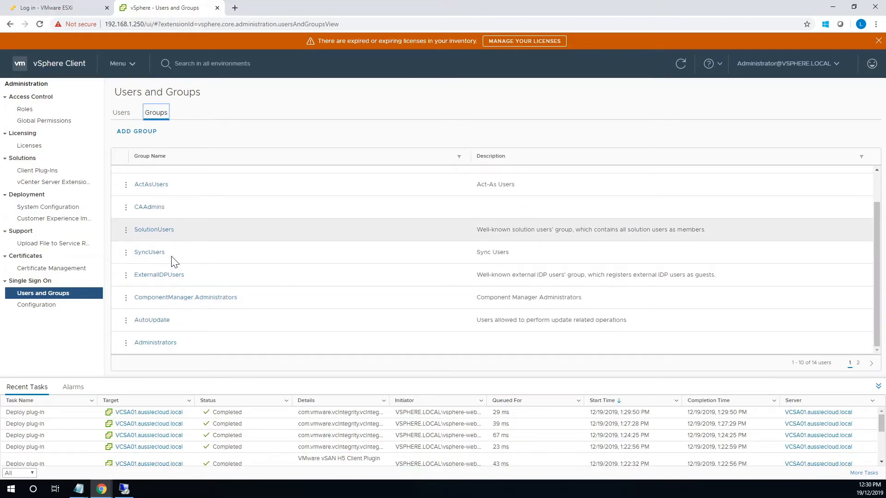
left_click(155, 343)
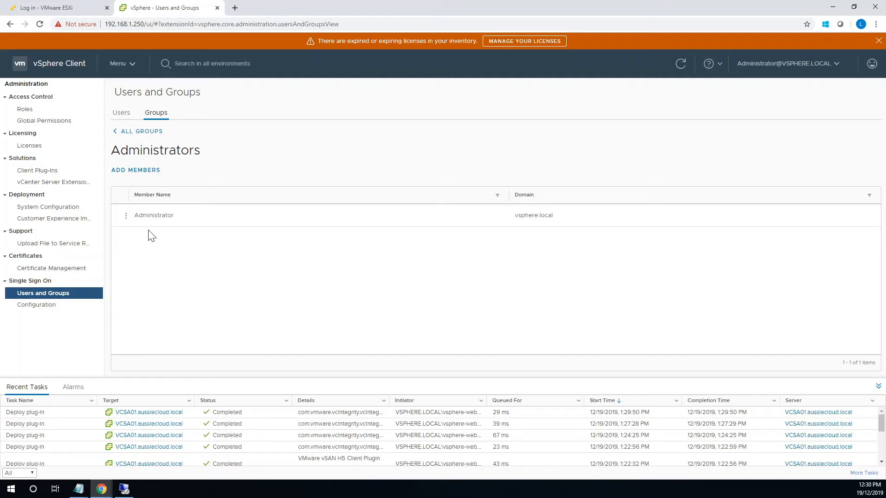
Add the aussiecloud.local domain user as an Administrators member and save the membership.
left_click(125, 172)
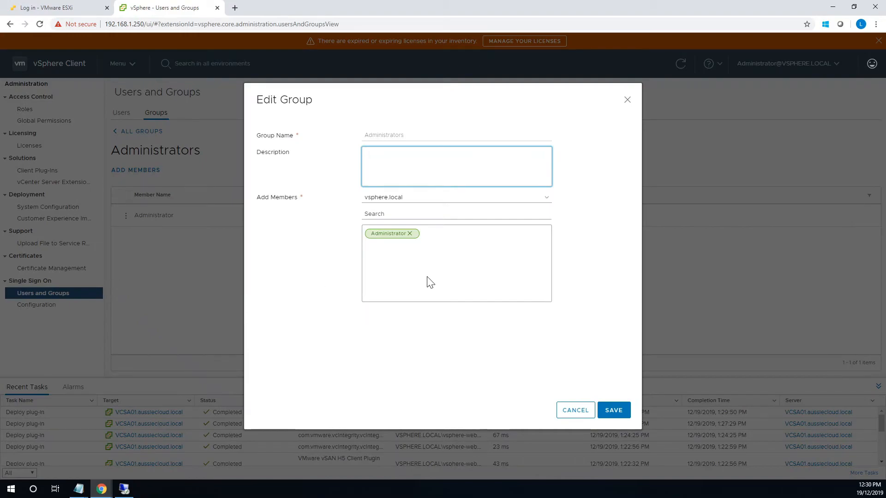
left_click(412, 202)
left_click(403, 240)
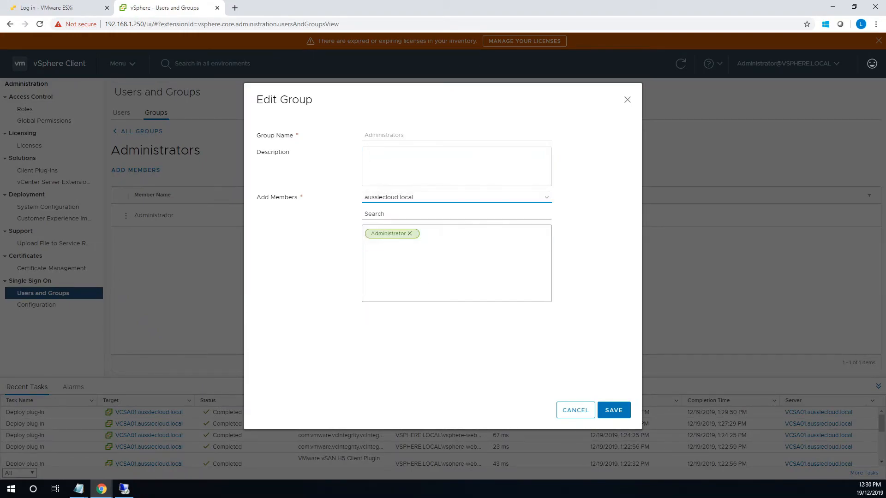
left_click(392, 214)
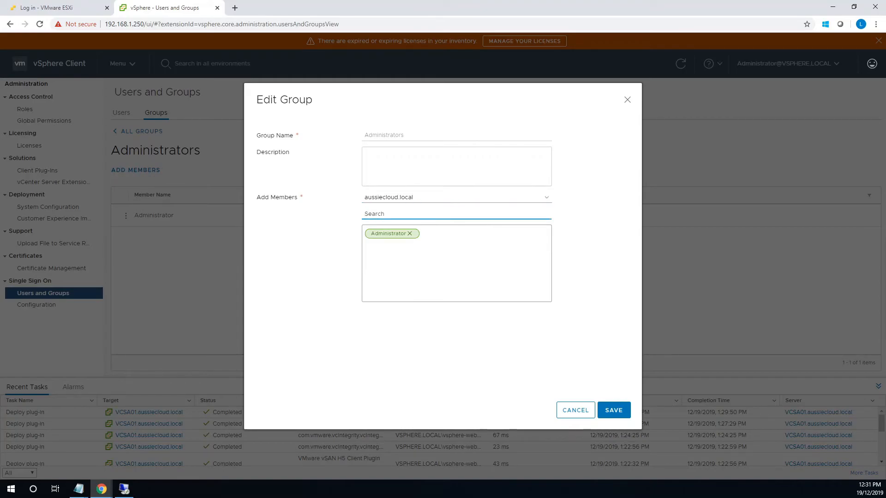
type("mia")
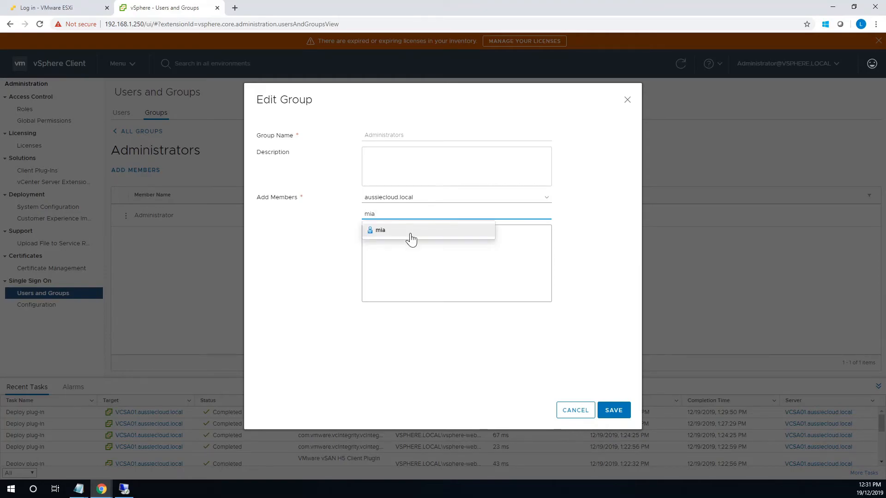
left_click(410, 232)
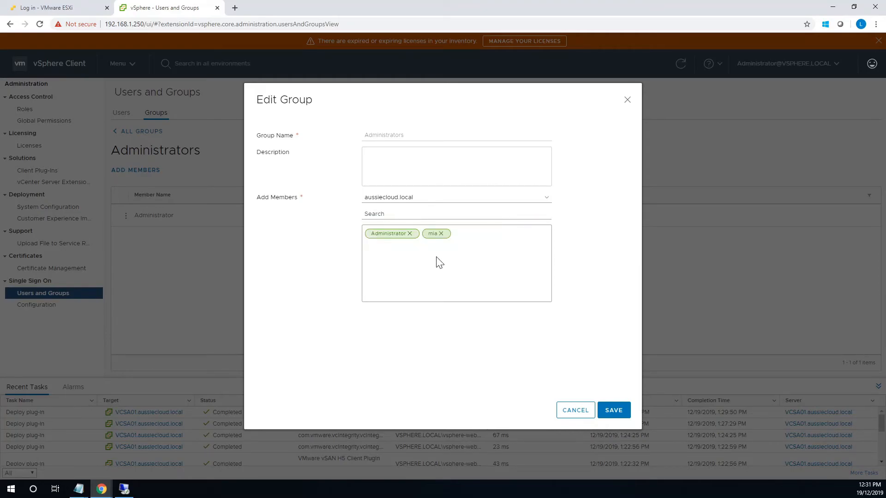
left_click(614, 410)
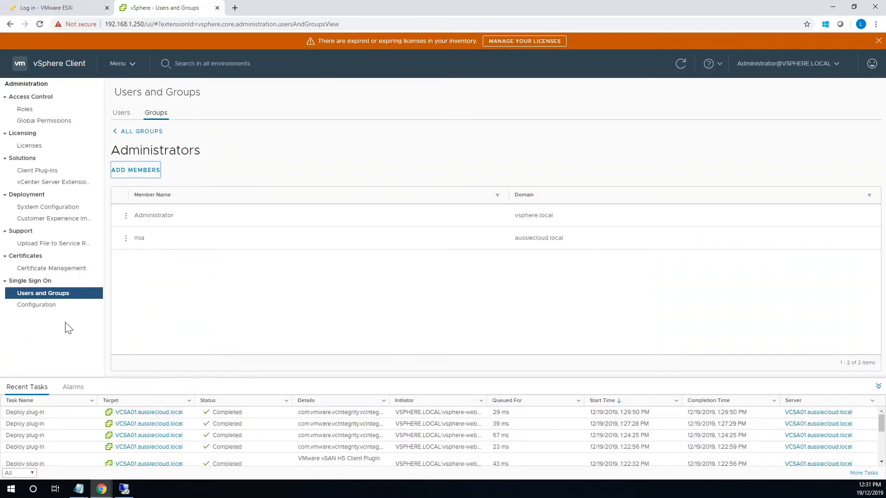
left_click(48, 307)
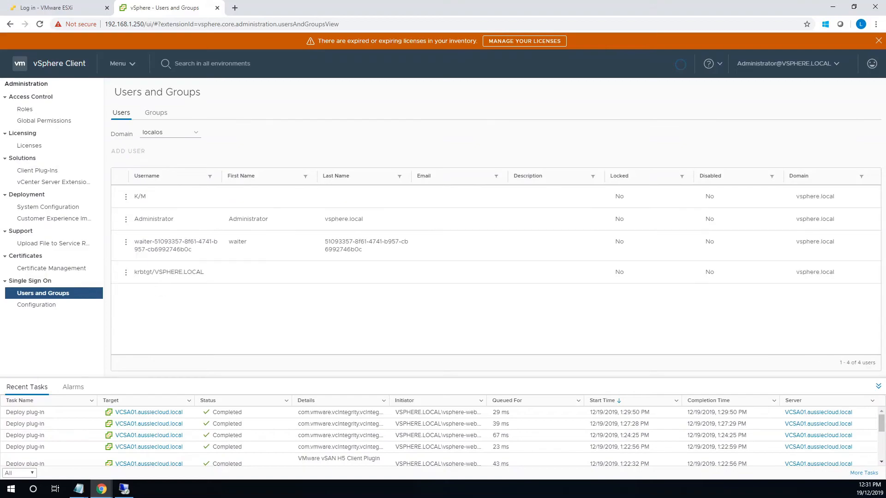
Log out the administrator and log in with the aussiecloud.local domain user's username and password.
left_click(828, 64)
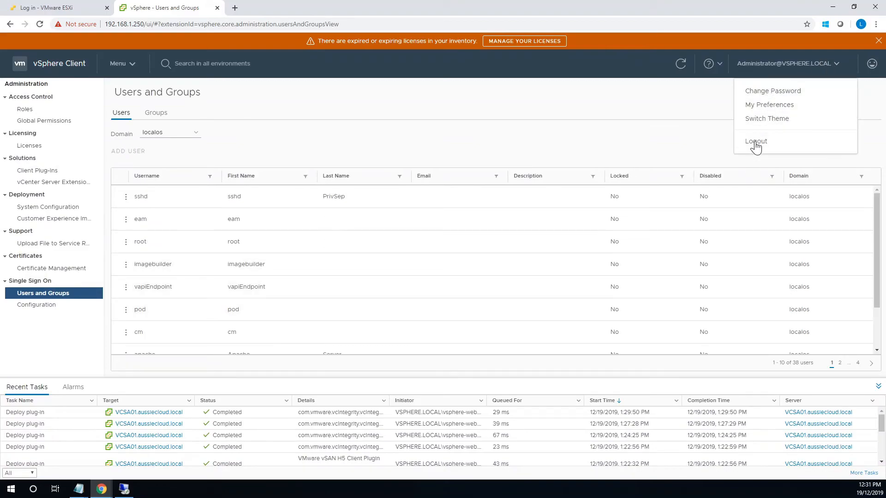
left_click(754, 145)
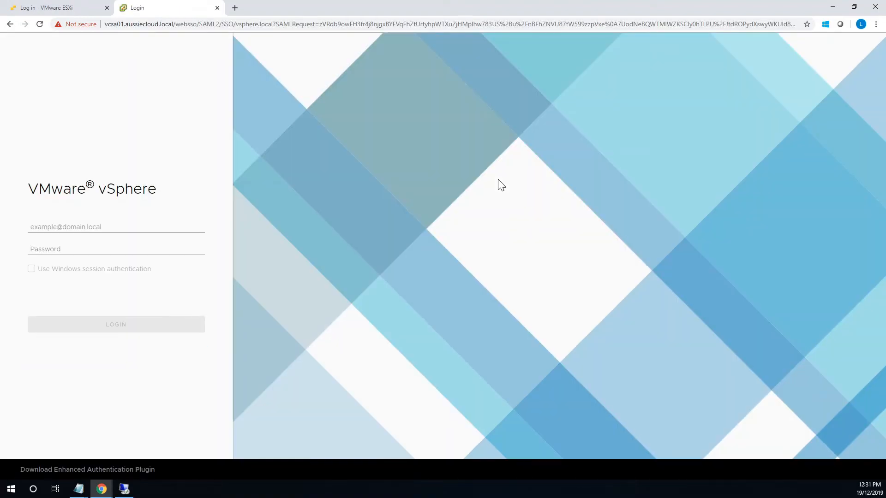
left_click(116, 227)
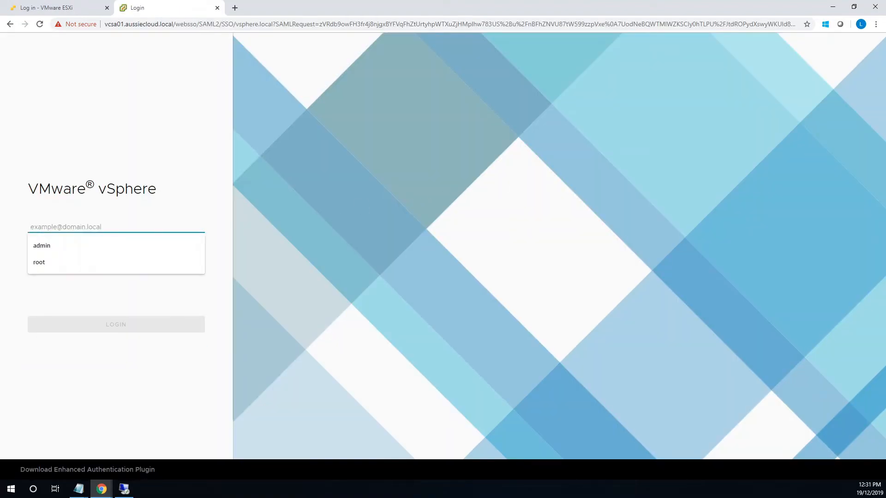
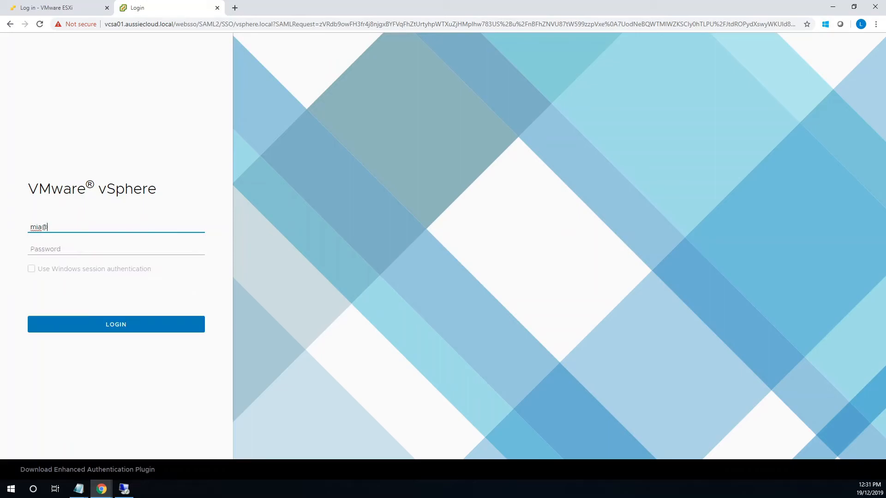
key("Tab")
type("x")
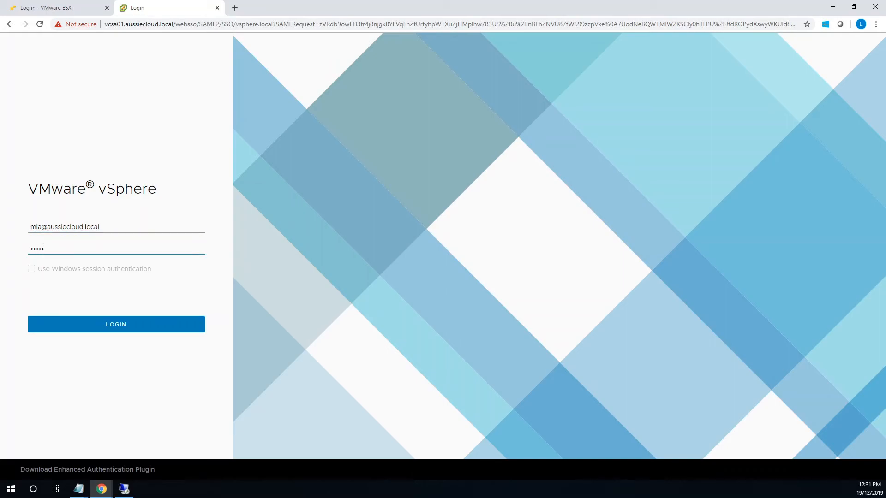
key("Return")
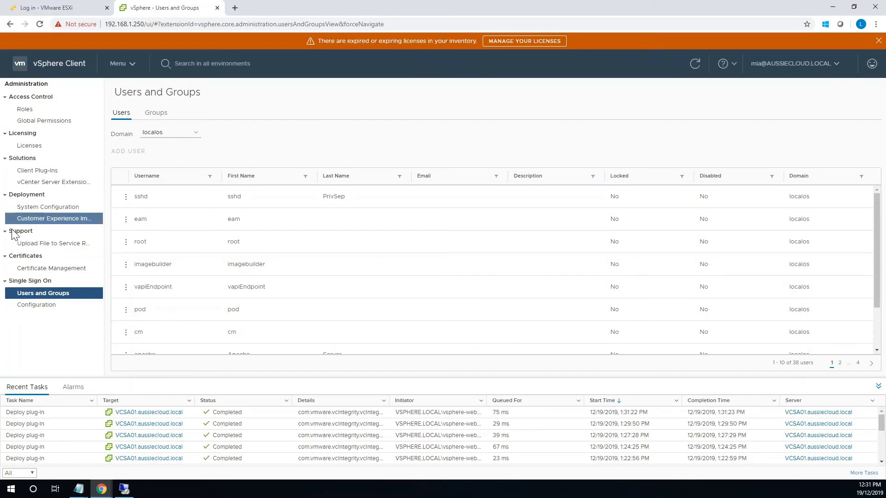
Visit Certificate Management, Users and Groups, and Single Sign-On Configuration to confirm access.
left_click(39, 269)
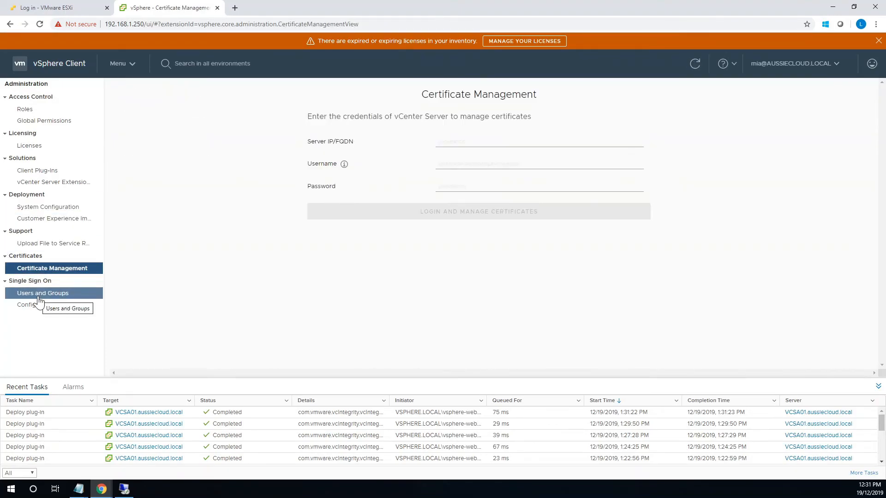
left_click(39, 300)
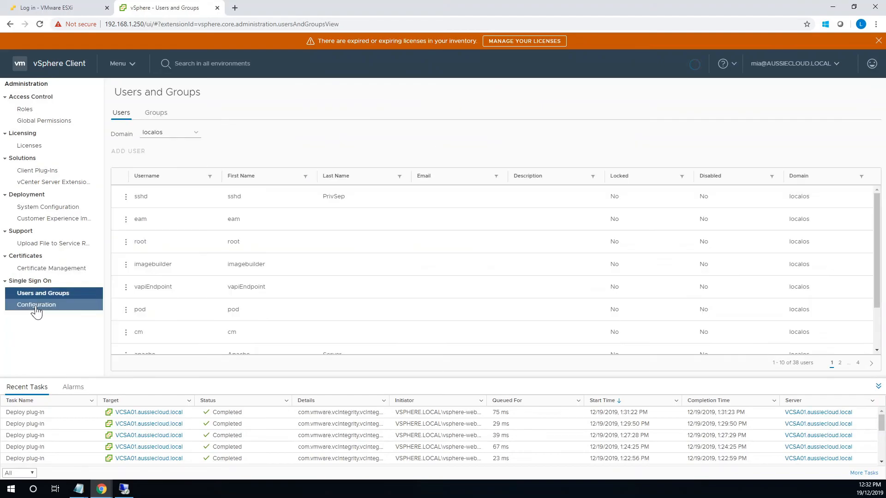
left_click(36, 306)
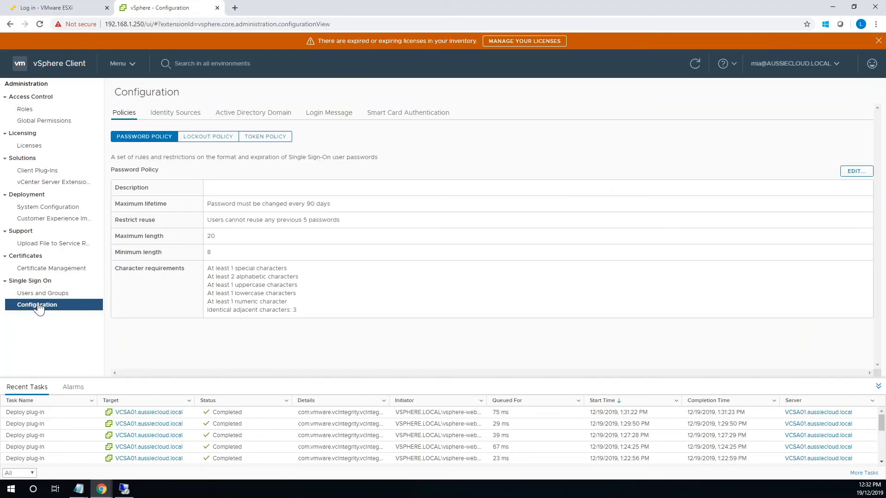
left_click(41, 298)
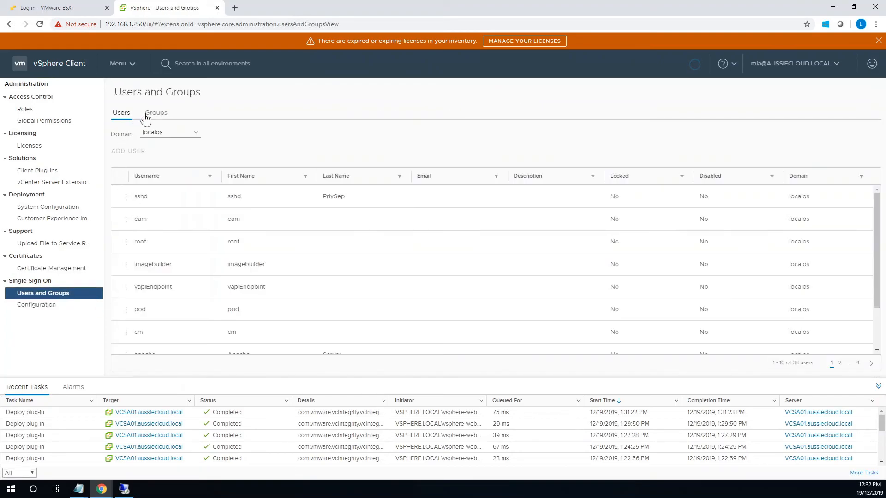
left_click(39, 306)
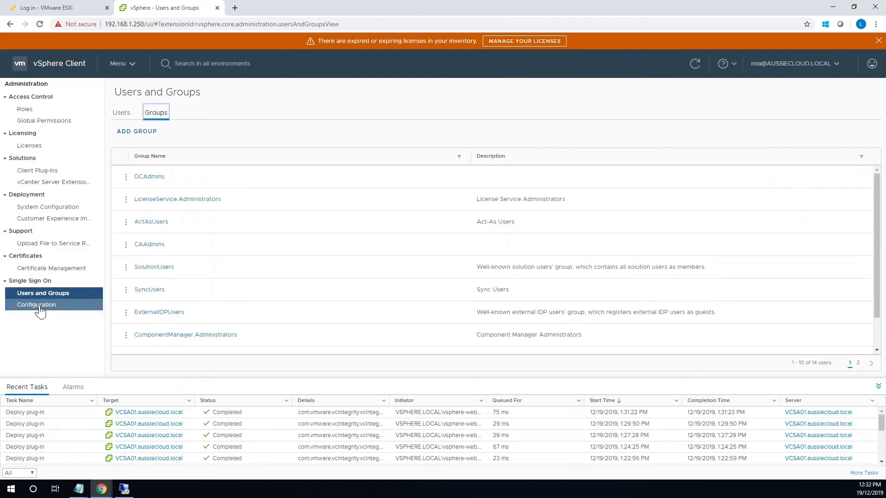
Check the Identity Sources, Login Message, Active Directory Domain and Smart Card tabs, then open Roles.
left_click(176, 118)
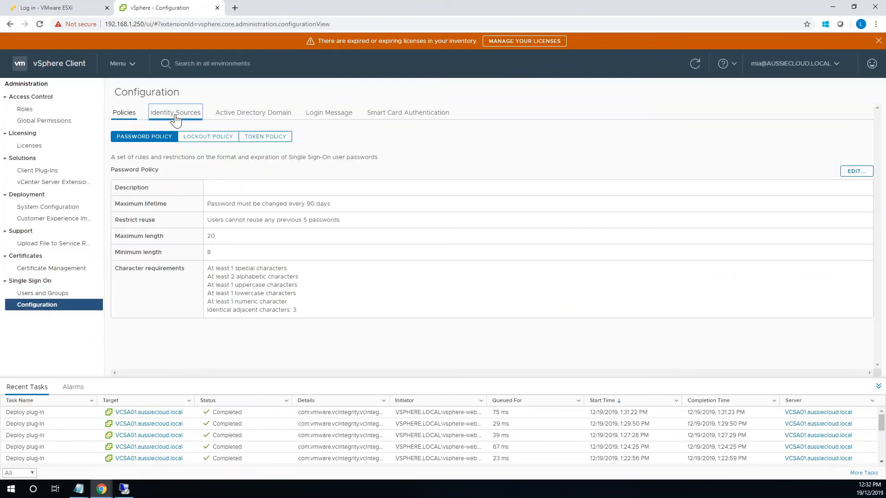
left_click(321, 118)
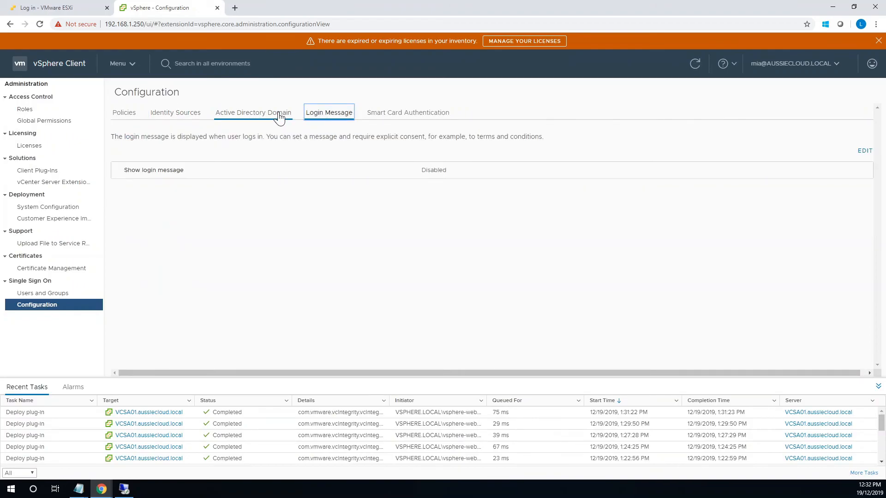
left_click(279, 116)
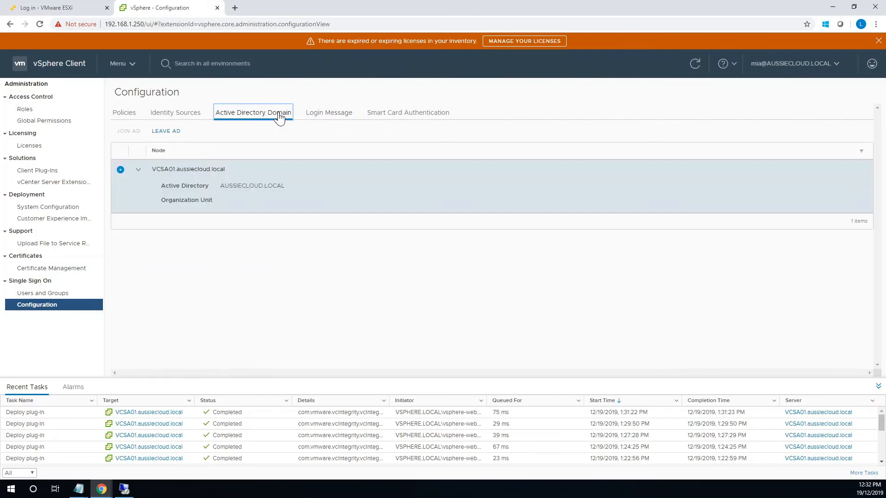
left_click(406, 115)
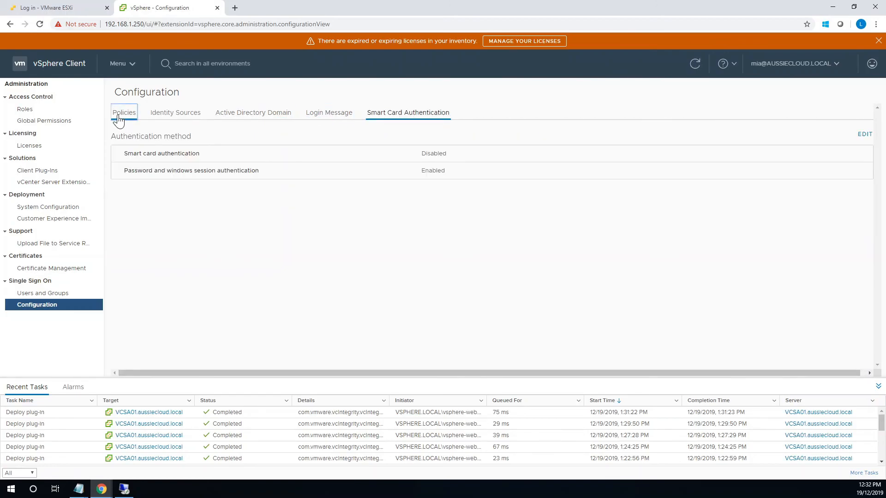
left_click(116, 117)
left_click(42, 110)
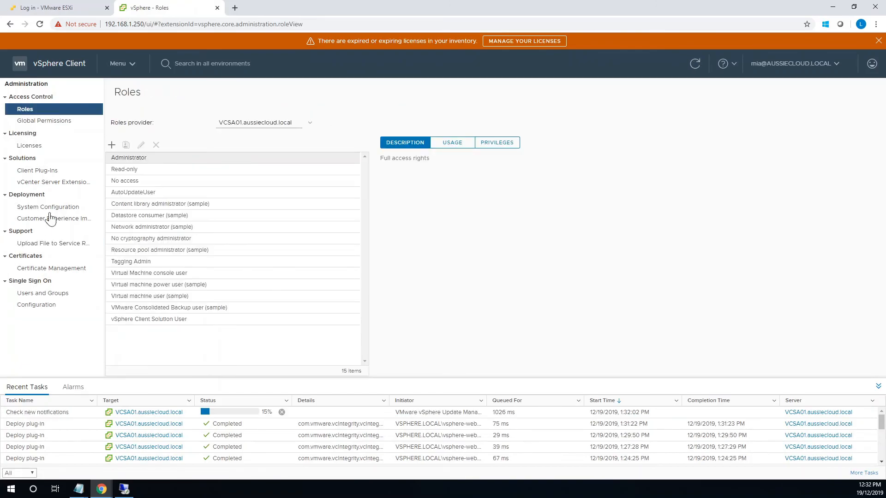
Switch to the Hosts and Clusters inventory and select AussieCluster.
left_click(129, 71)
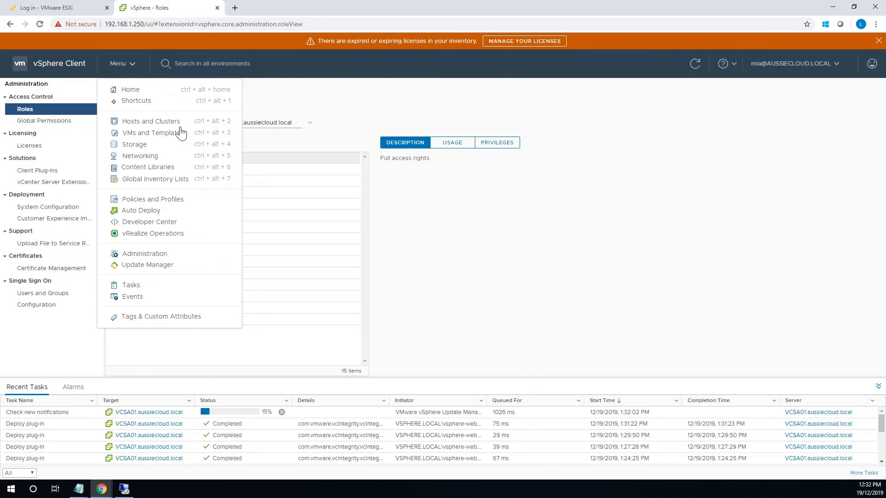
left_click(141, 131)
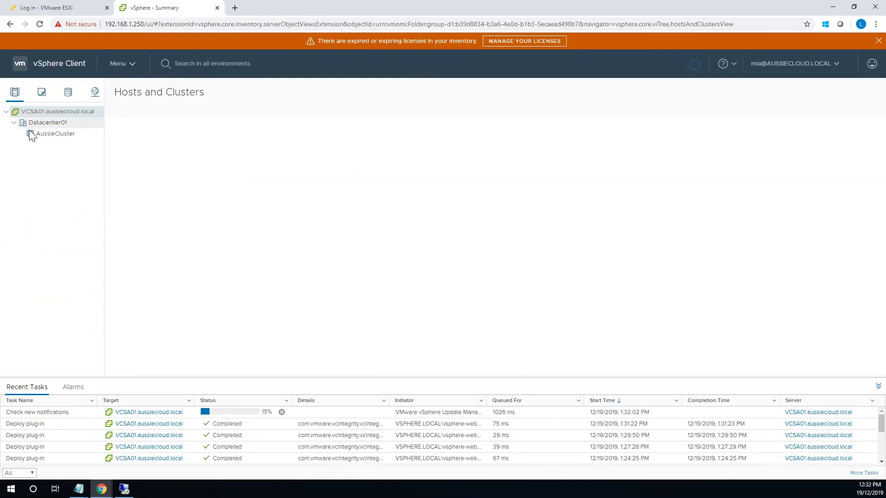
left_click(47, 134)
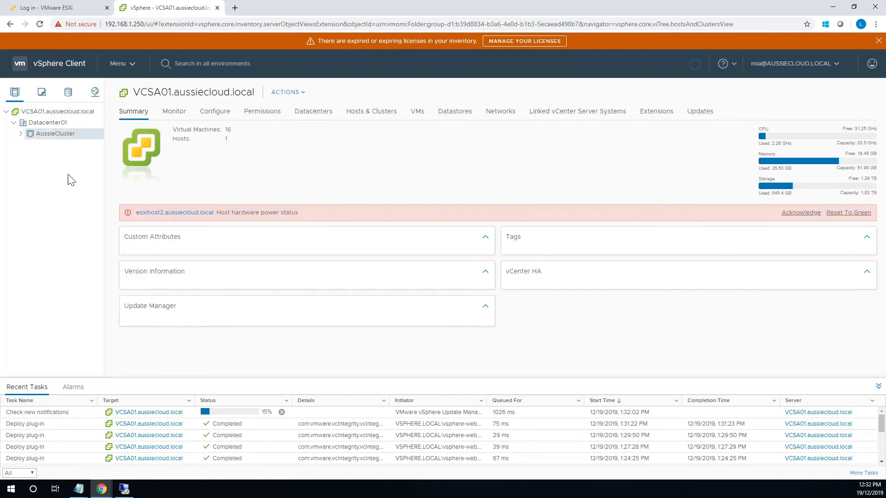